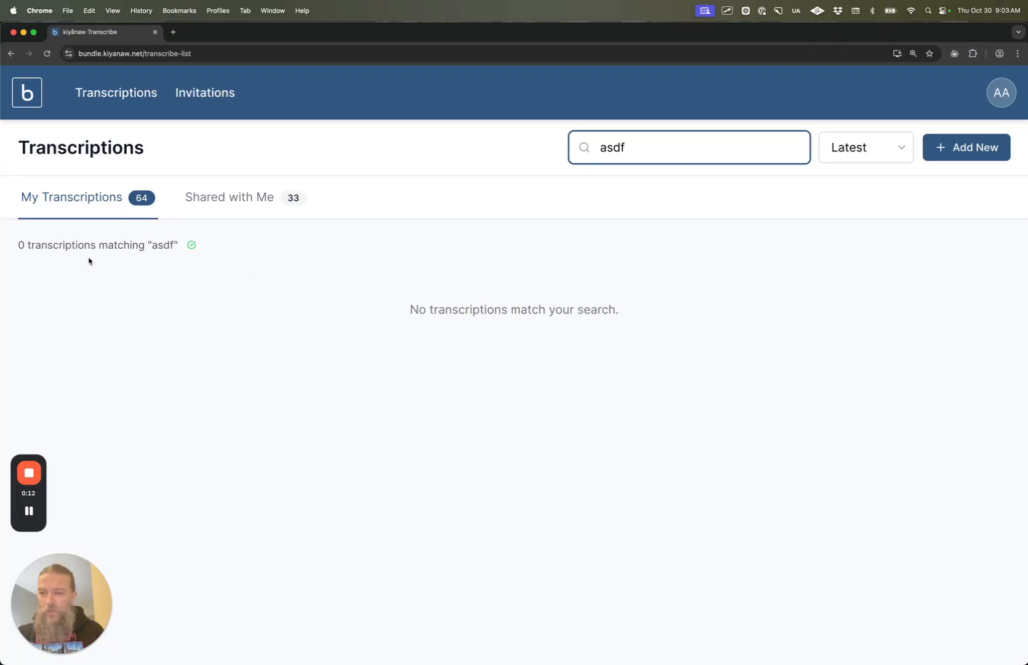
Clear the title search to list all of the transcriptions again.
mouse_move(413, 340)
mouse_down()
mouse_move(715, 349)
mouse_move(669, 257)
mouse_move(375, 312)
mouse_move(389, 367)
mouse_up()
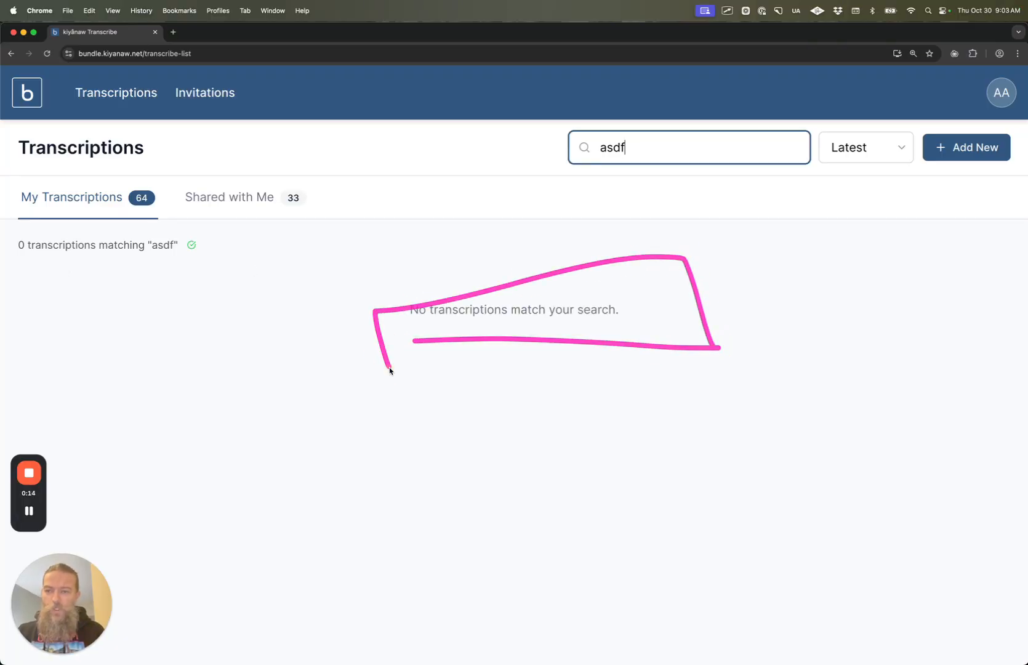
double_click(639, 144)
key(BackSpace)
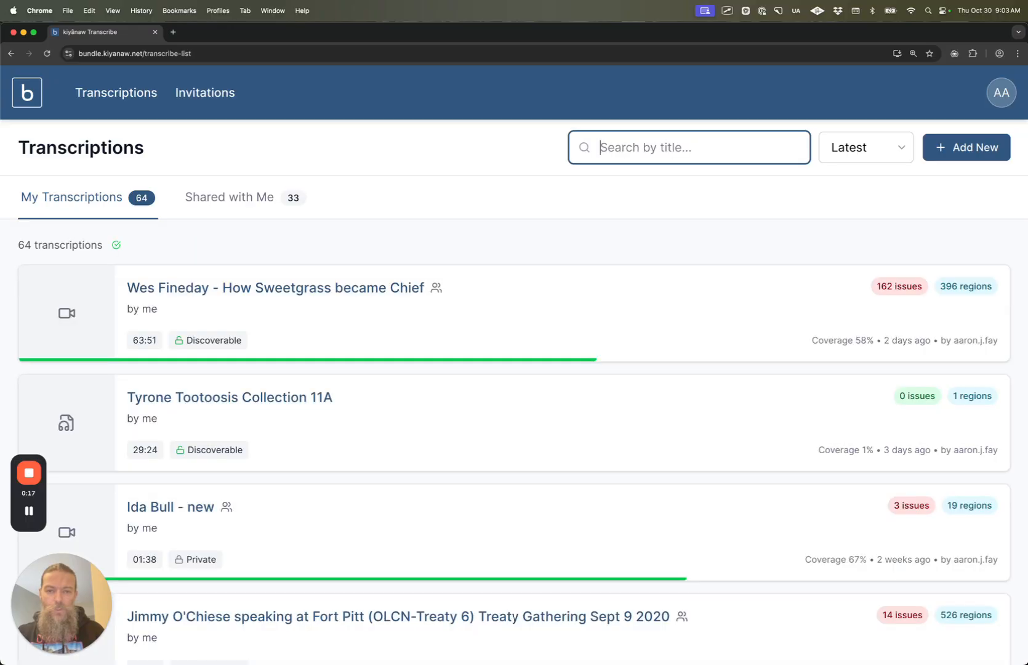
click(546, 148)
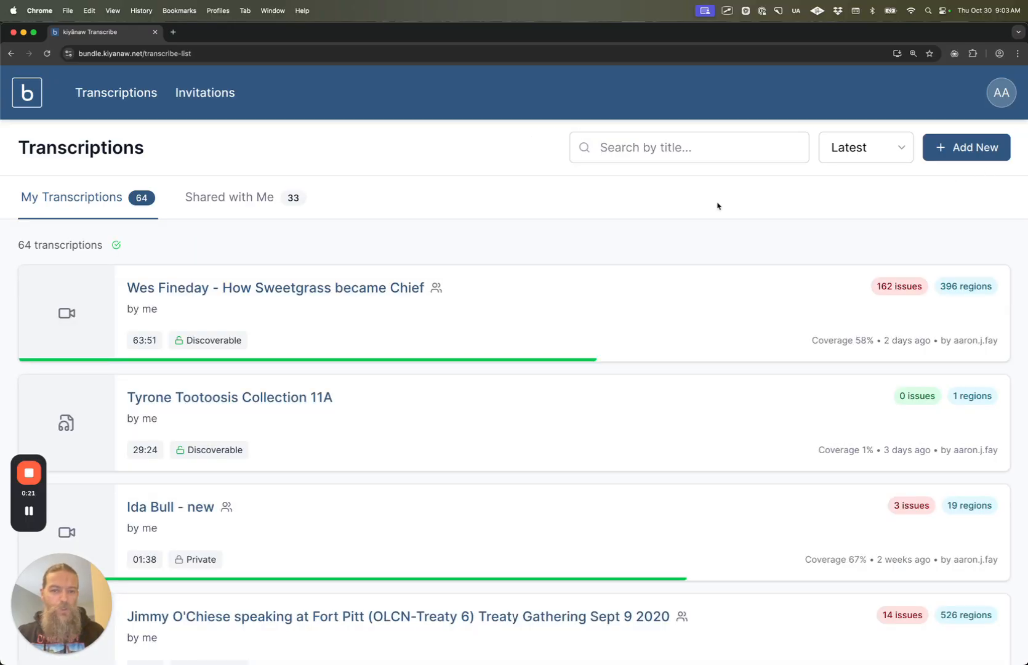
Start a new transcription and choose sg-chief-snipped.mp4 from the Movies folder as its media file.
click(944, 153)
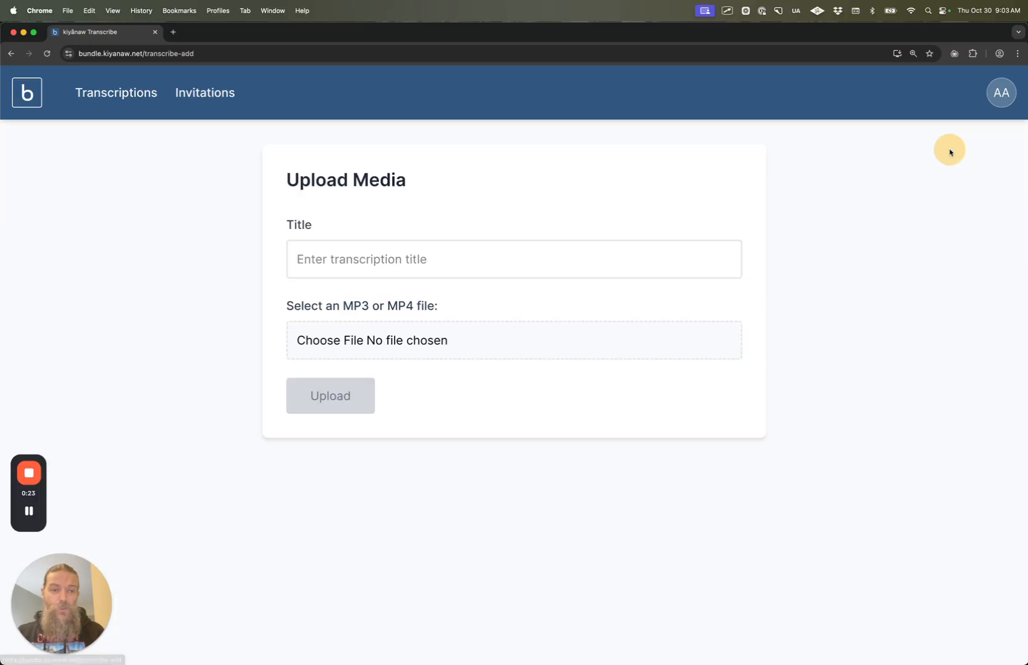
click(335, 393)
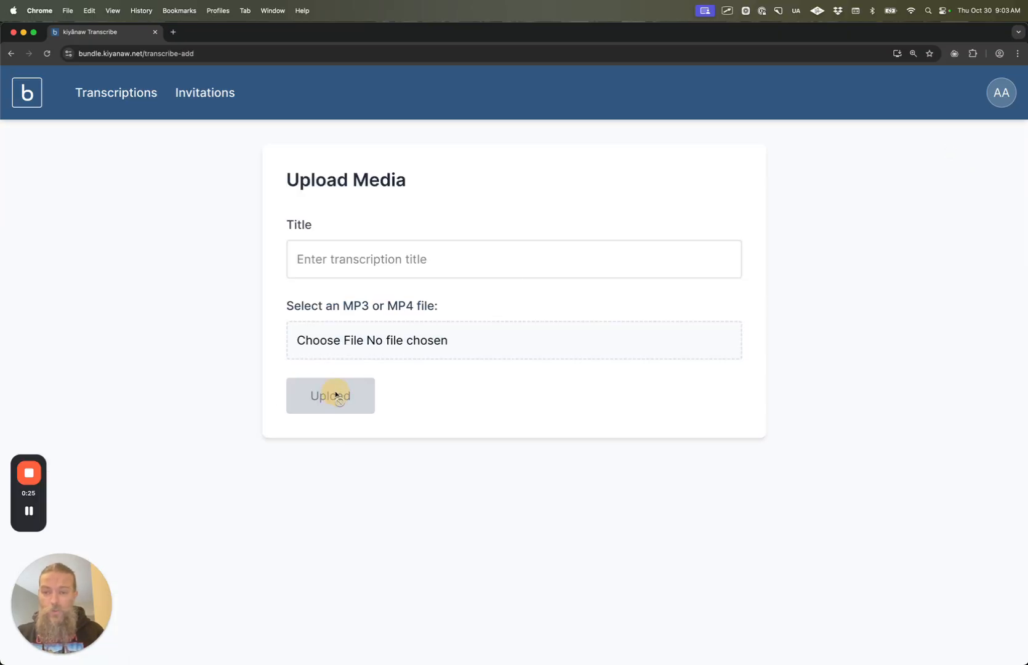
click(373, 334)
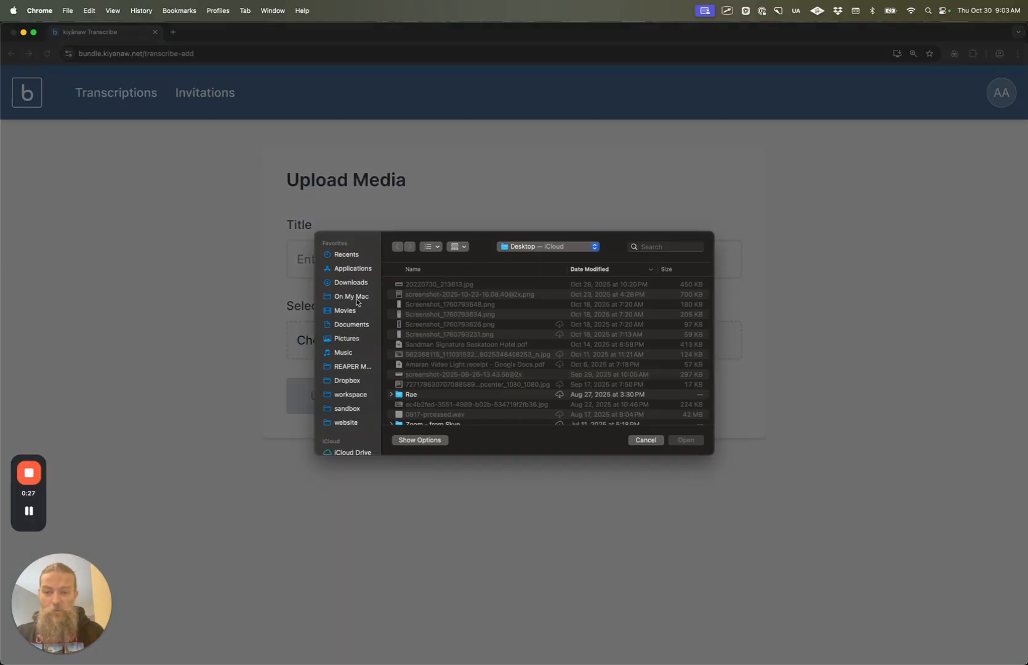
click(348, 311)
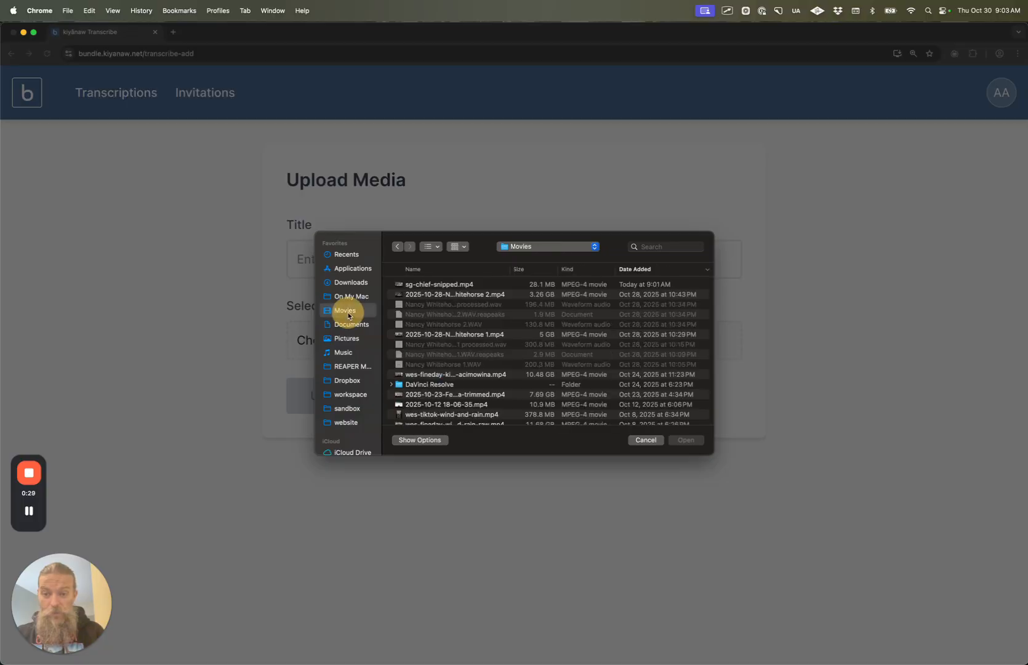
click(446, 285)
click(687, 440)
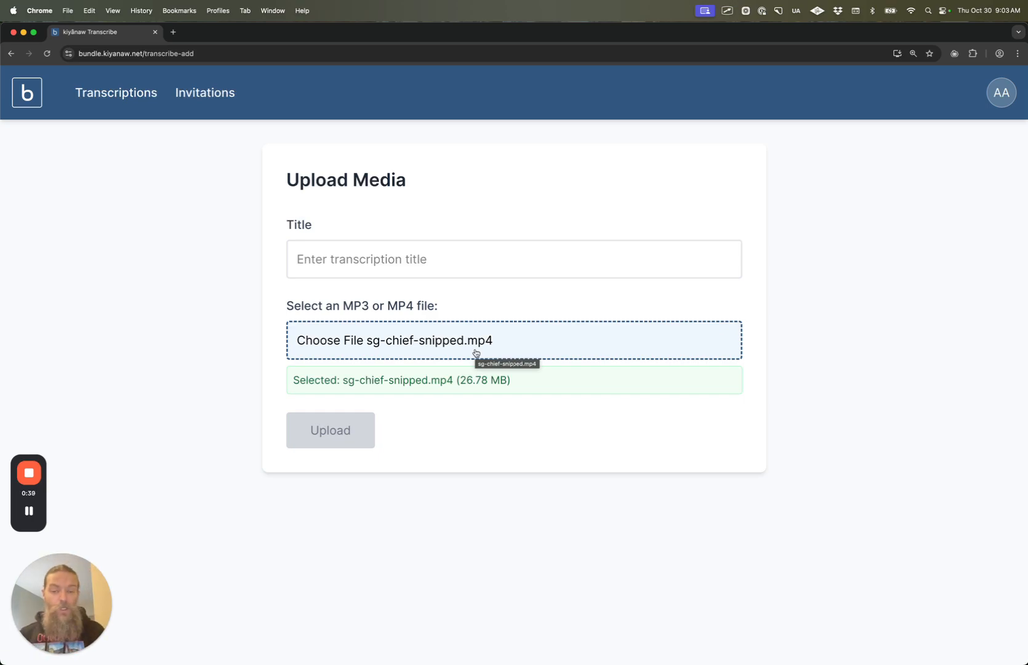
Title the transcription "Test upload" and upload the selected media file.
click(417, 265)
click(1001, 92)
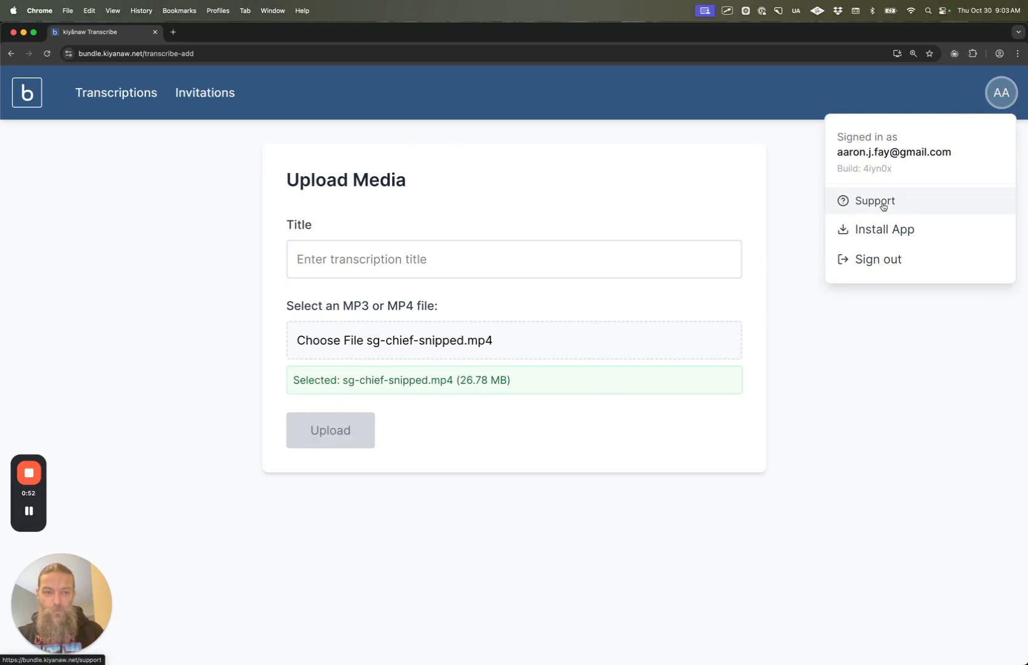
click(473, 256)
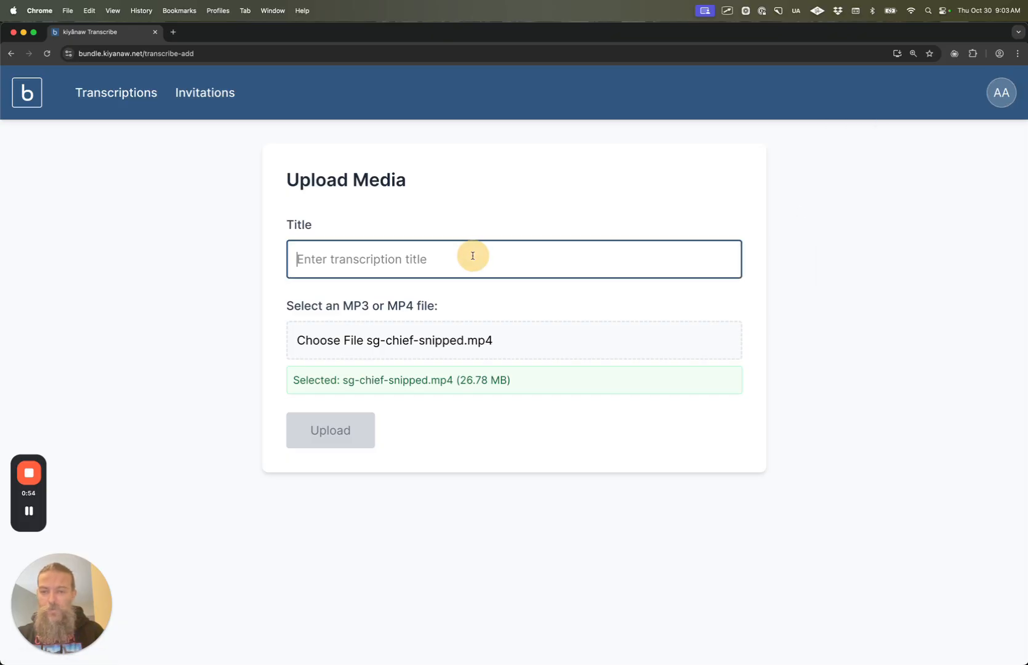
text(Testin)
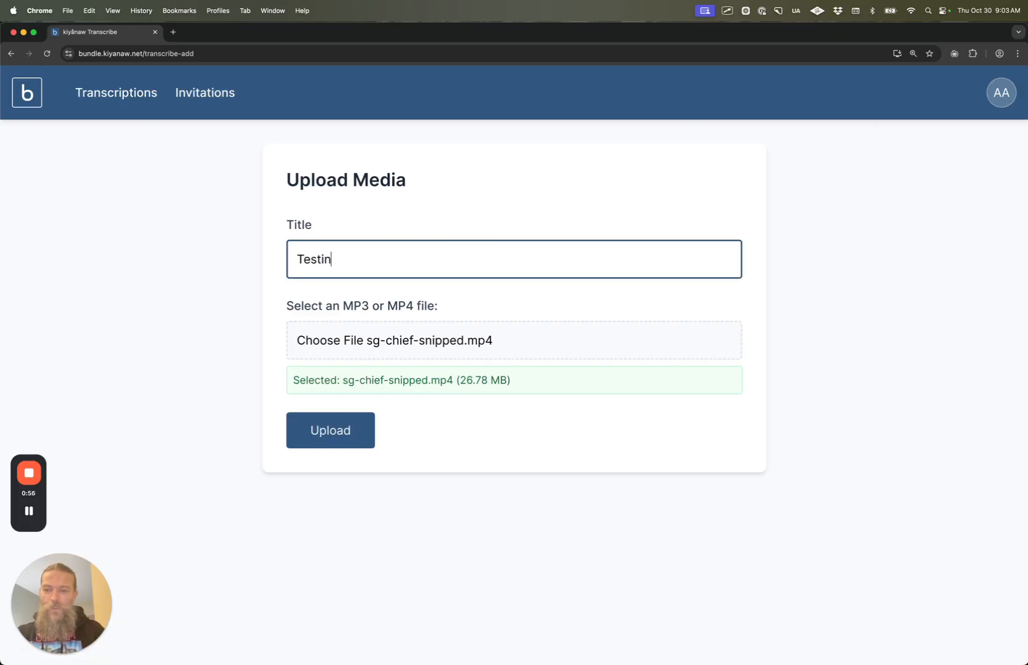
key(BackSpace)
key(BackSpace)
text(upload)
click(330, 430)
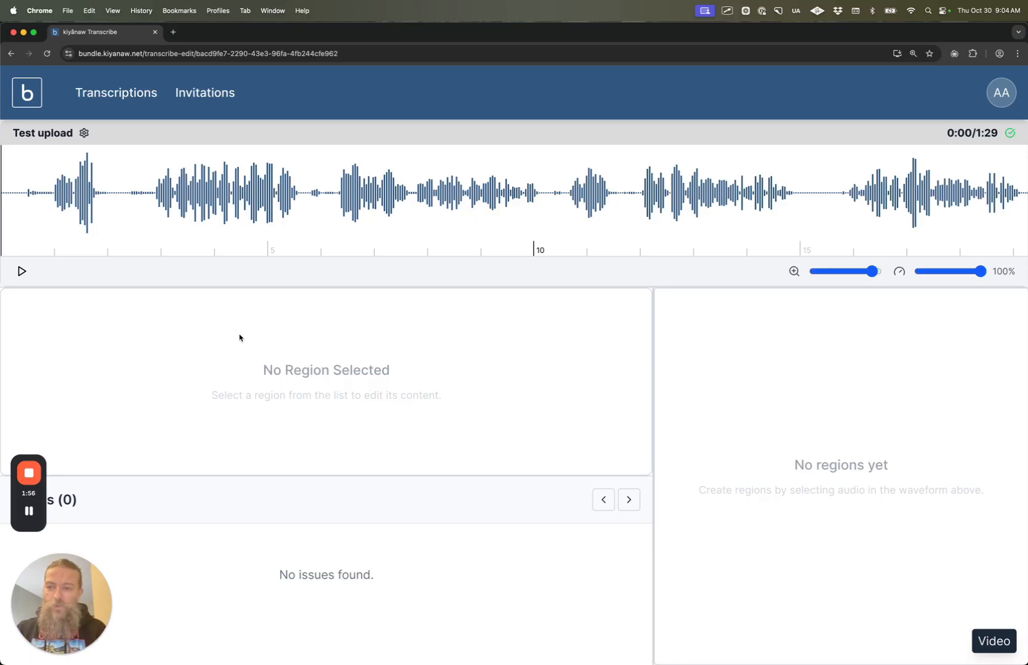
Show the video player over the editor, dock it on the right side and set it to the small size.
drag(38, 238, 103, 240)
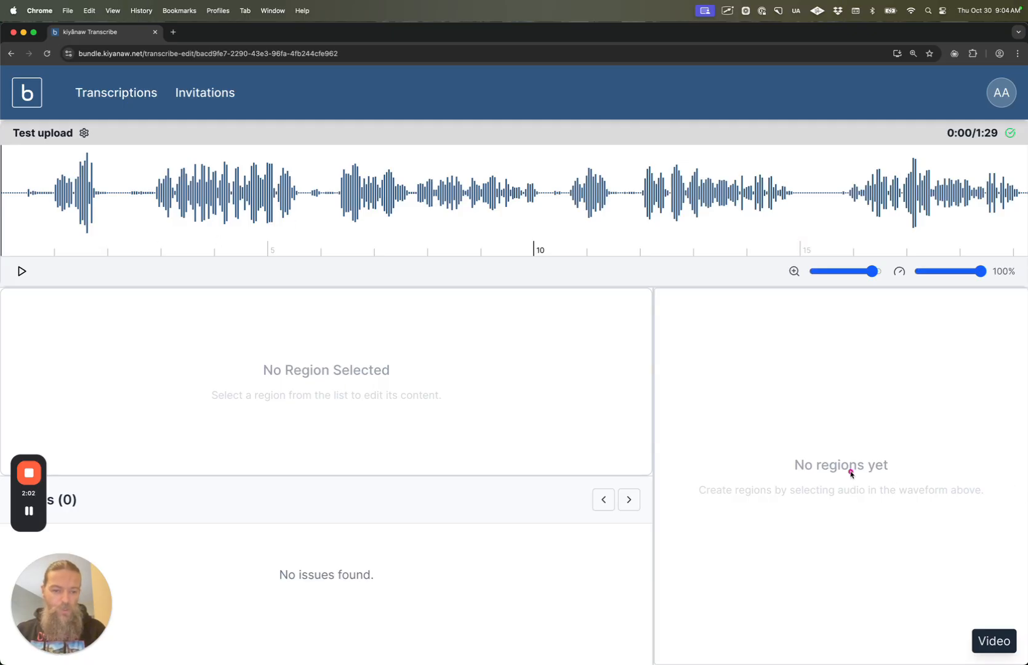
mouse_move(783, 450)
mouse_down()
mouse_move(933, 596)
mouse_move(917, 597)
mouse_move(939, 581)
mouse_up()
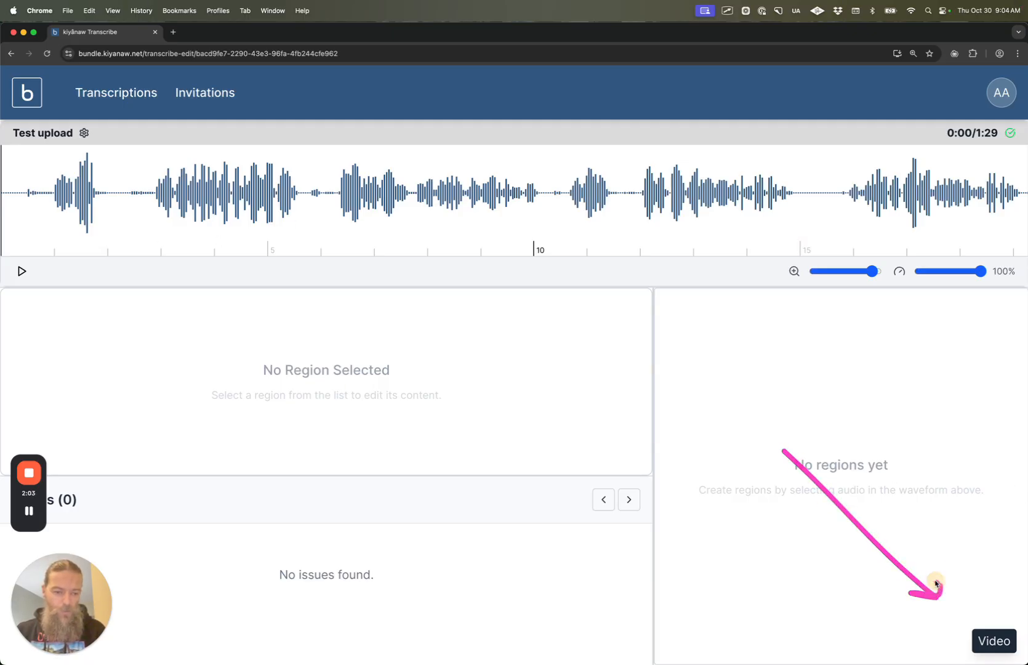
click(993, 641)
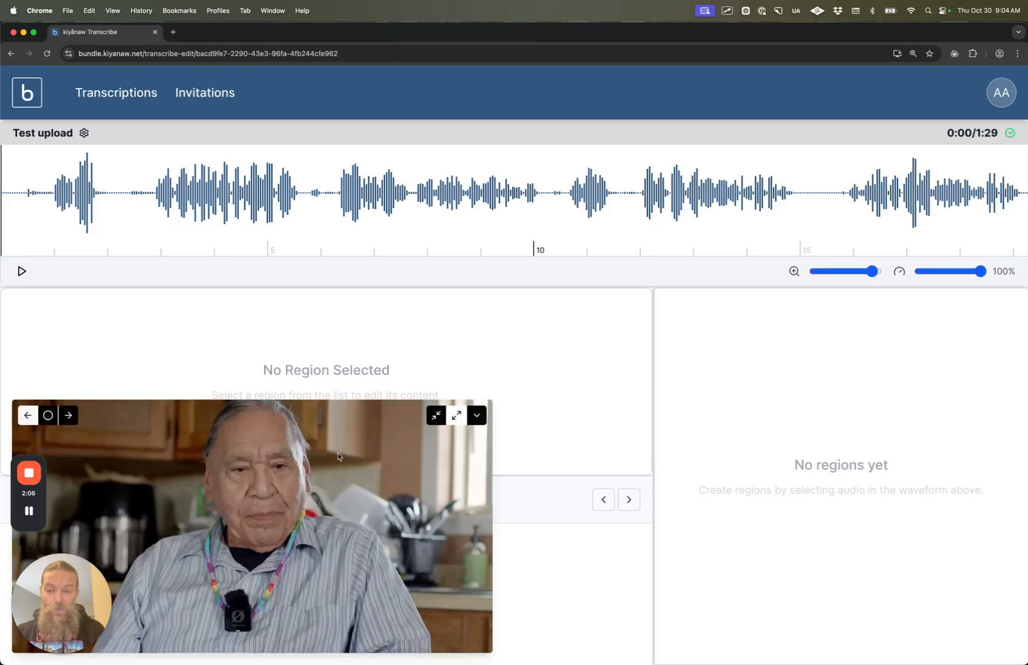
click(69, 415)
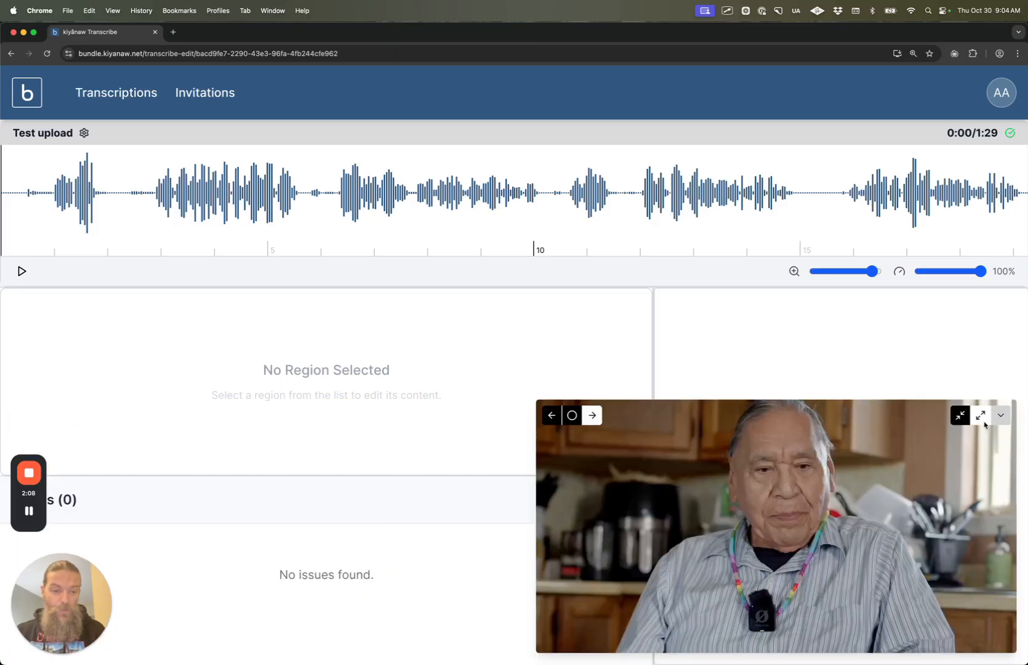
click(960, 416)
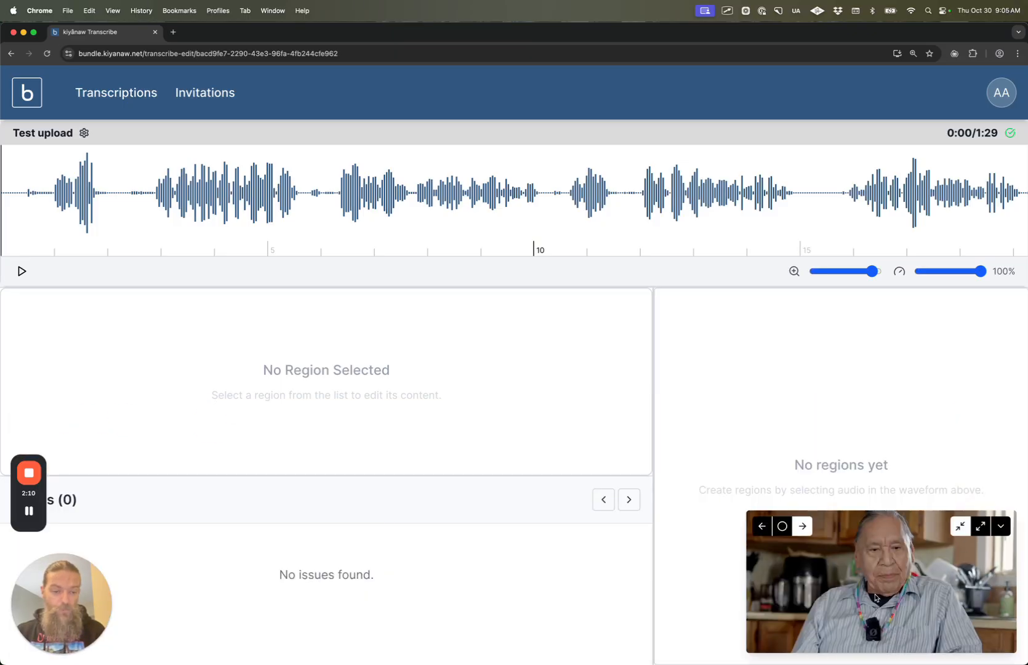
click(980, 526)
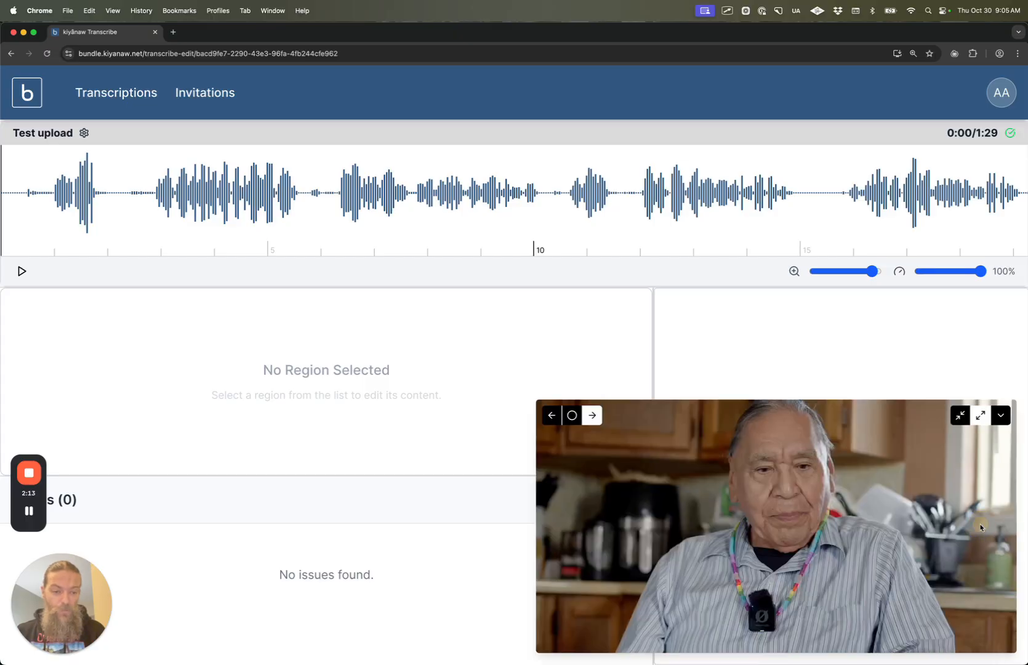
click(960, 415)
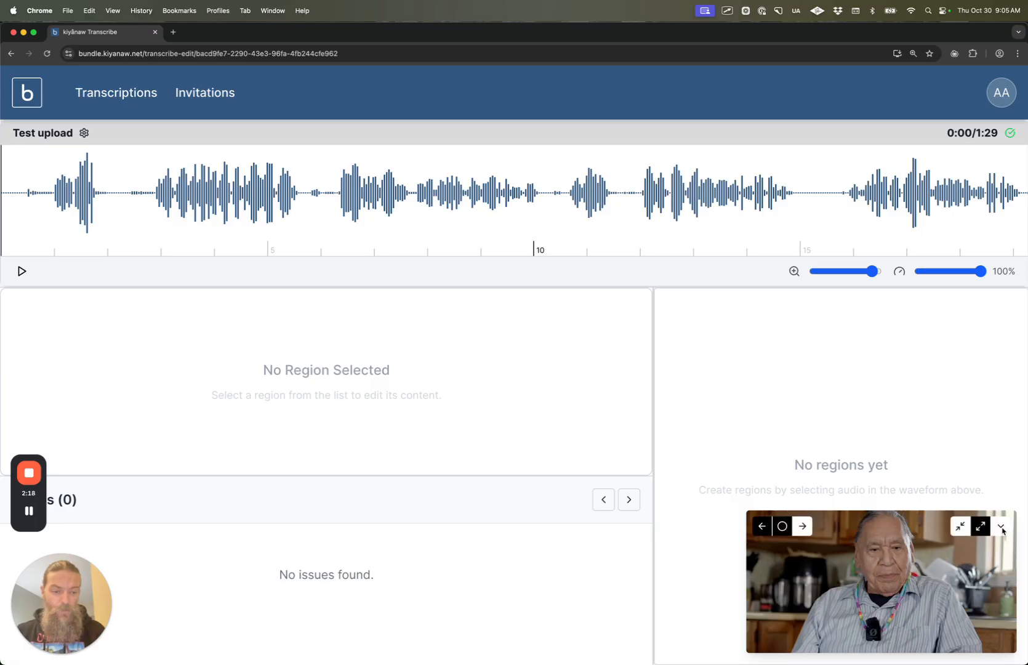
Hide and reopen the video player, and try docking it on the left side before returning it to the right.
click(1001, 528)
click(992, 638)
click(762, 526)
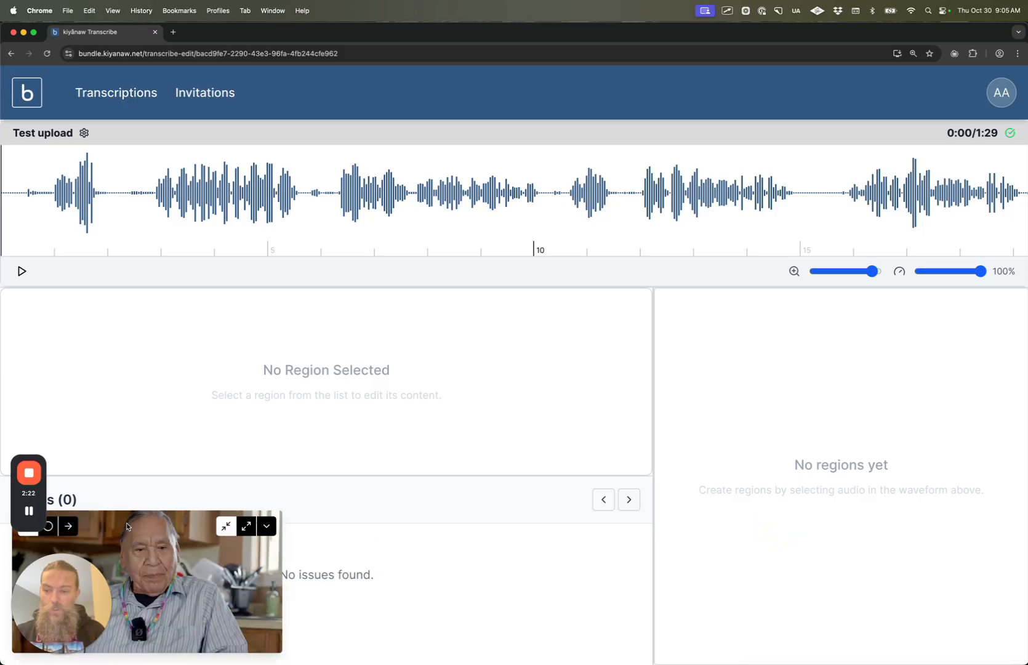
click(69, 527)
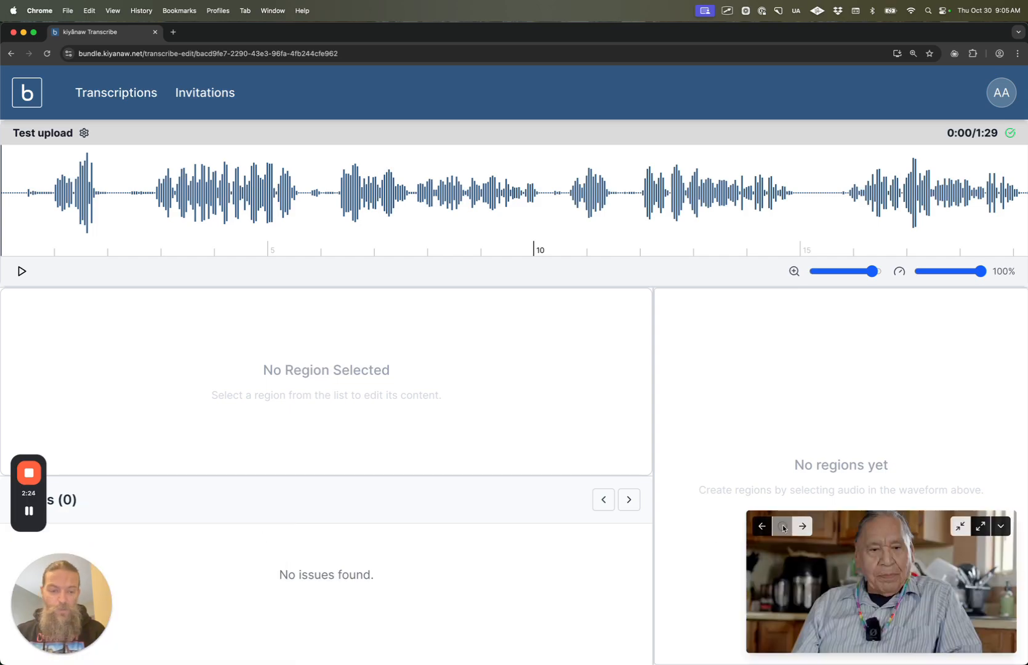
View the video in the large centred overlay, close the overlay and hide the player.
click(783, 526)
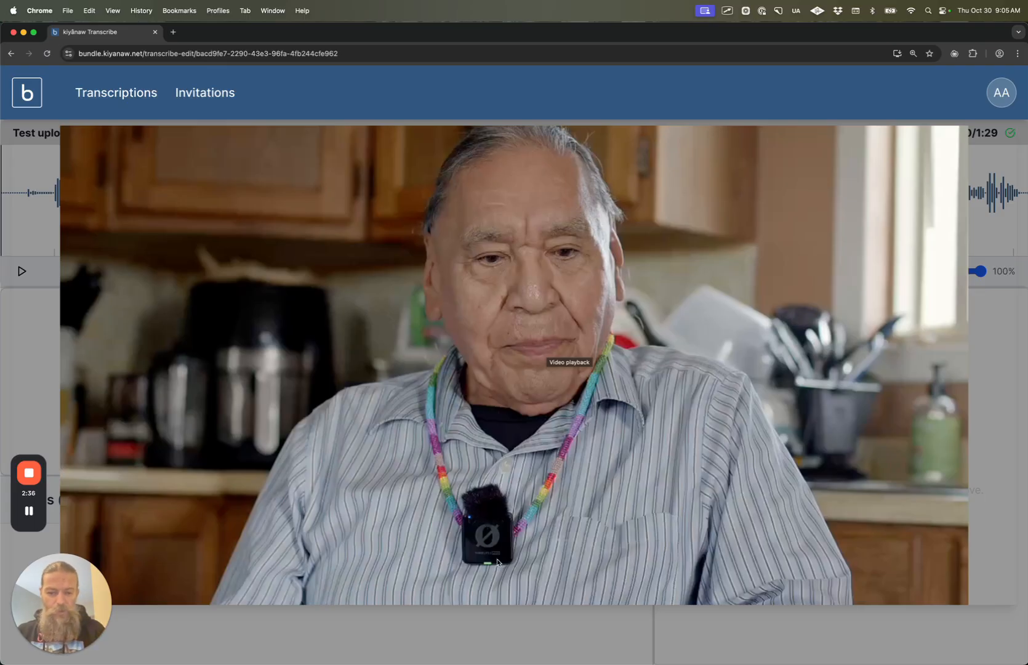
click(482, 625)
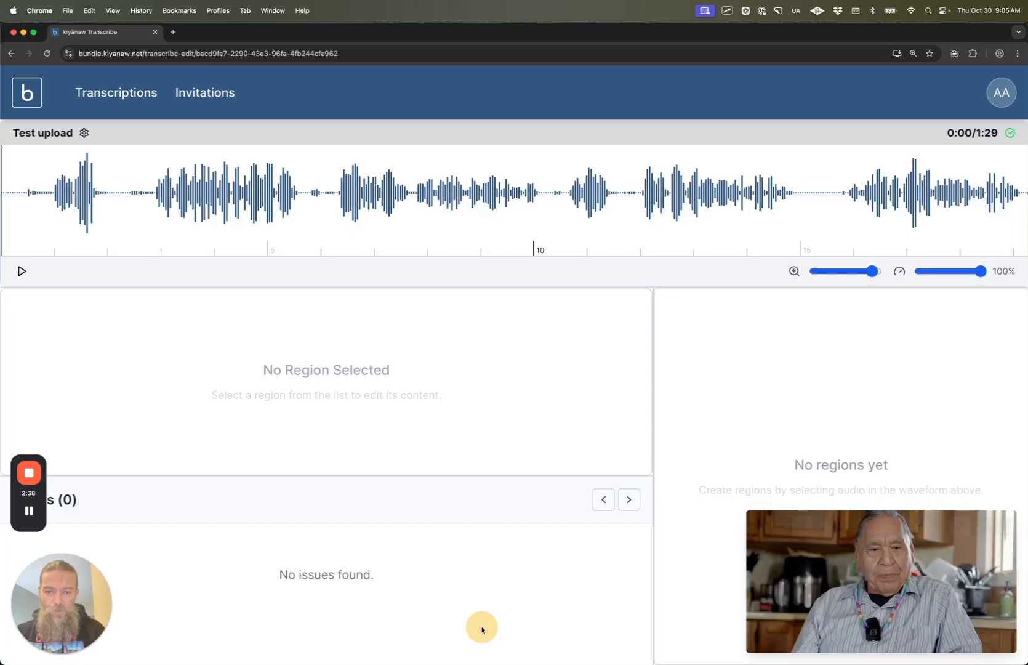
mouse_move(963, 545)
click(1000, 527)
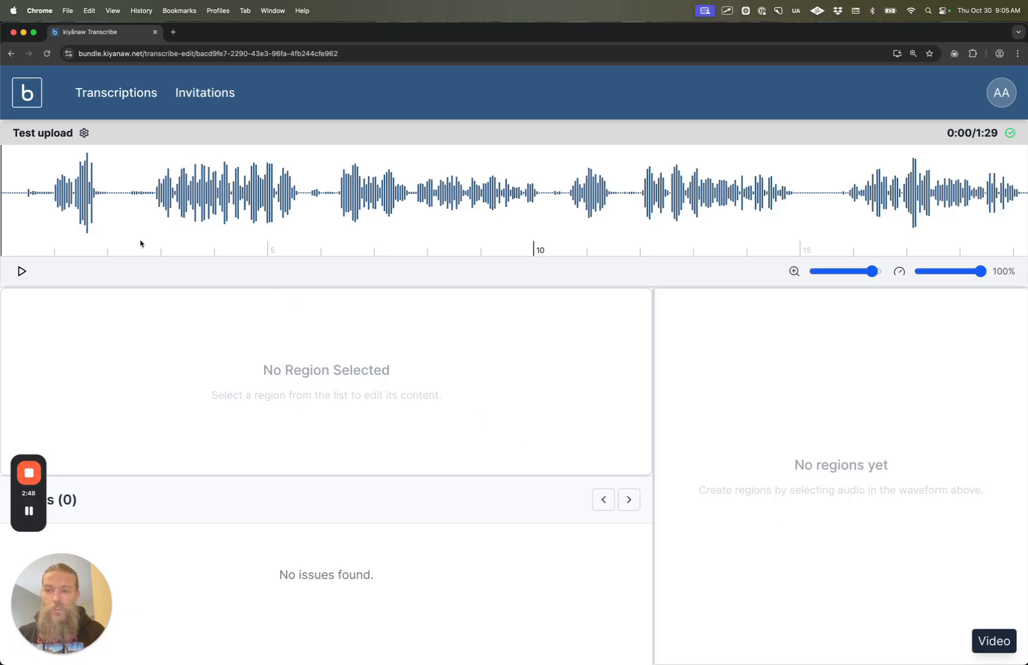
Create a region over the first spoken phrase, from about 0:00.88 to 0:02.13, and play it.
drag(48, 197, 111, 197)
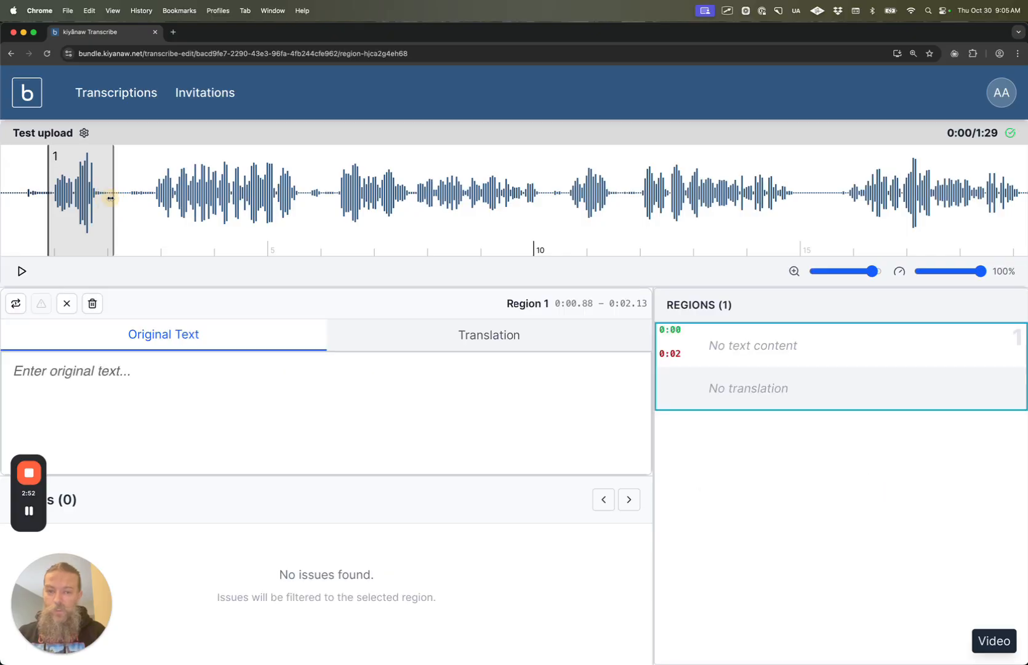
mouse_move(730, 268)
mouse_down()
mouse_move(729, 339)
mouse_move(739, 341)
mouse_up()
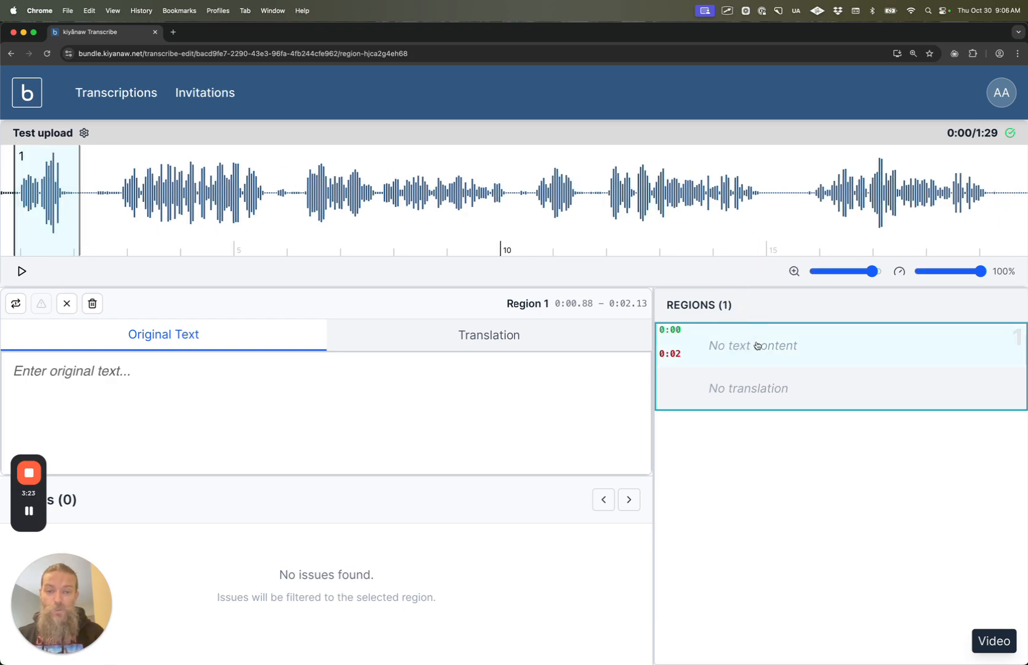
click(756, 345)
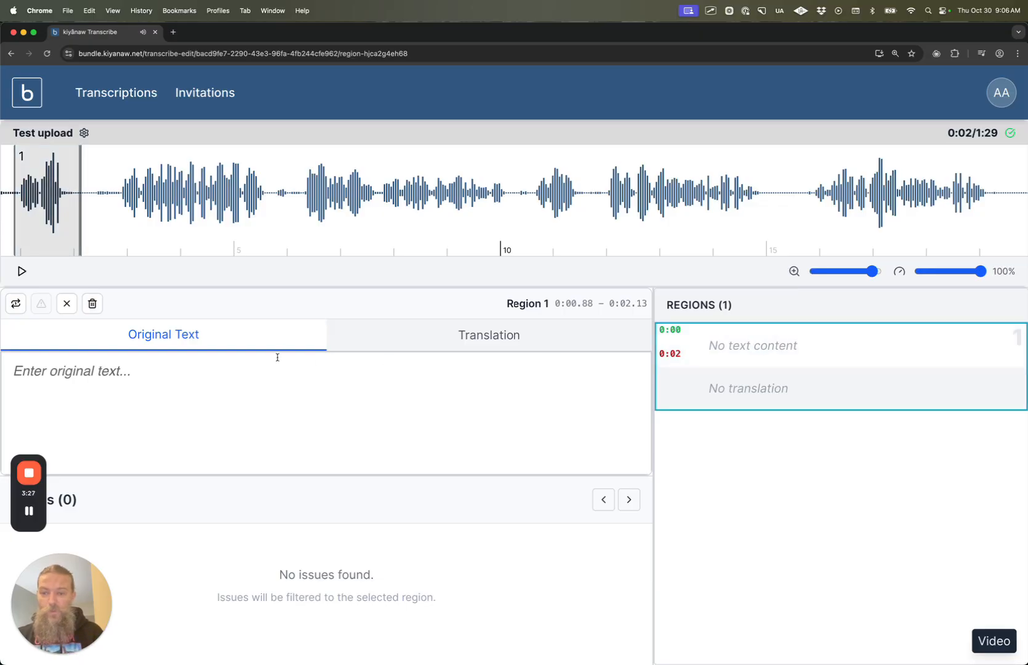
Enter "ayisk awa" as the original text of region 1.
click(258, 374)
text(ayisk )
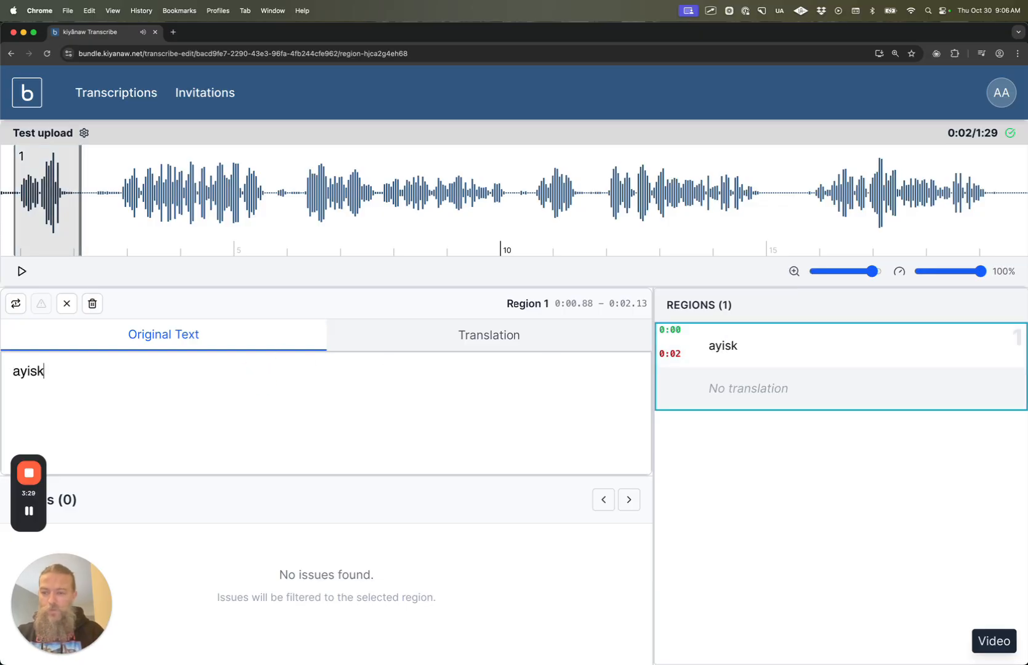
text(awa)
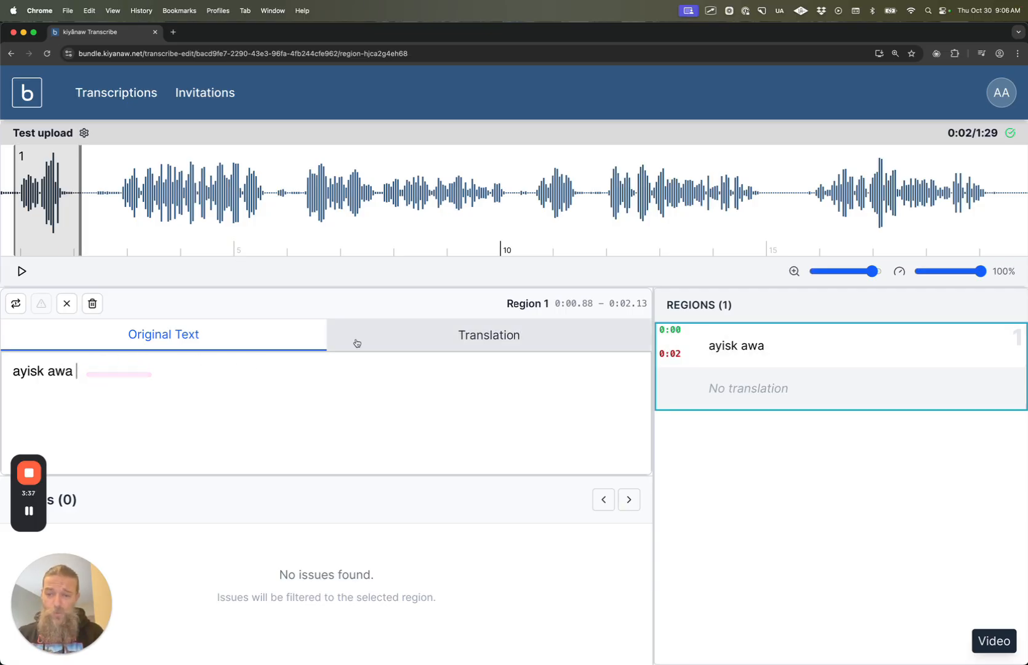
drag(126, 351, 218, 353)
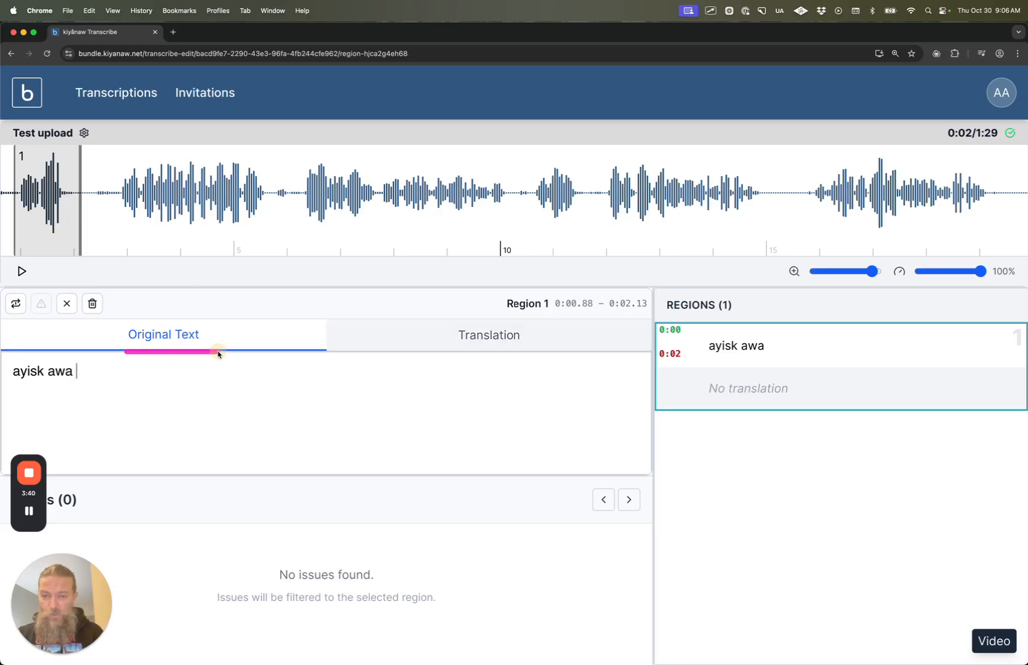
Enter "translation here" as region 1's translation and return to its original text.
click(447, 329)
click(310, 398)
text(tran)
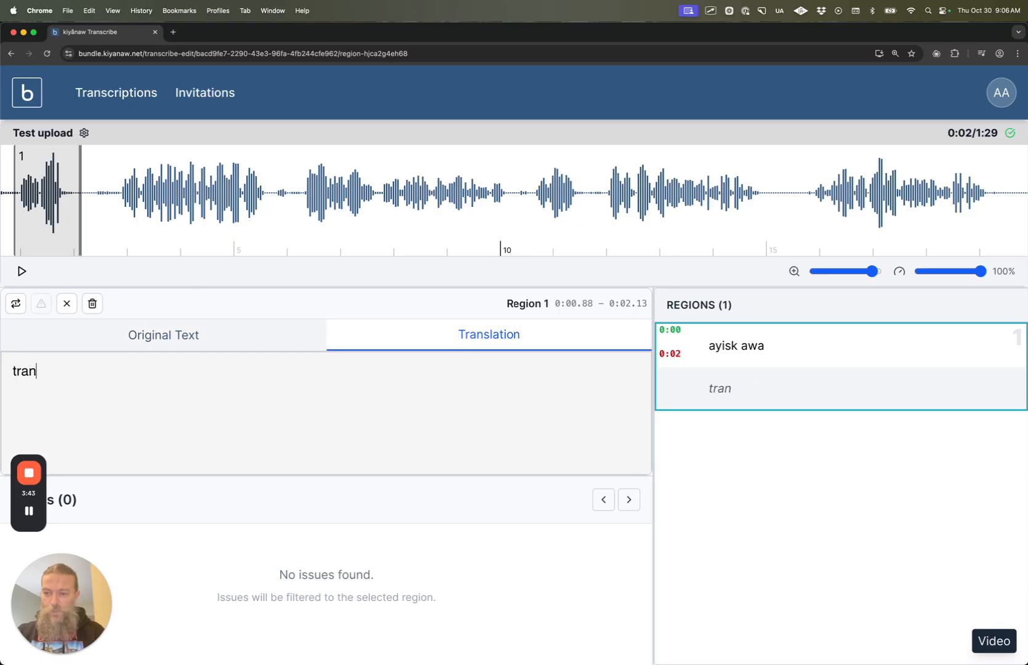
text(slation here)
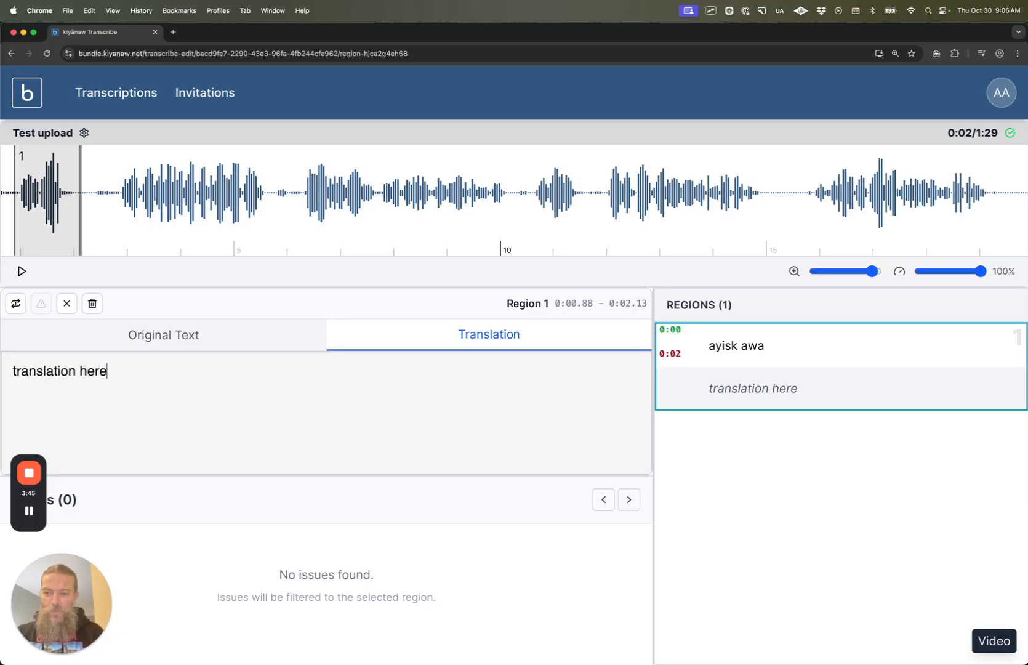
click(207, 337)
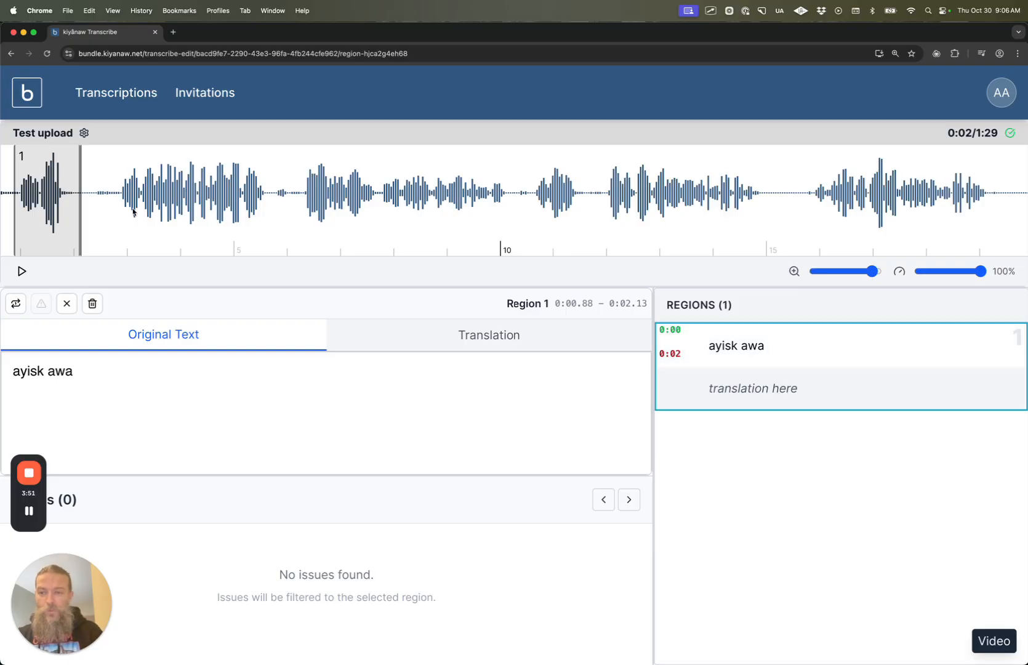
Create a region over the second spoken phrase, from about 0:02.79 to 0:05.66, and enter "type in what you hear here" as its original text.
drag(118, 205, 267, 205)
click(730, 427)
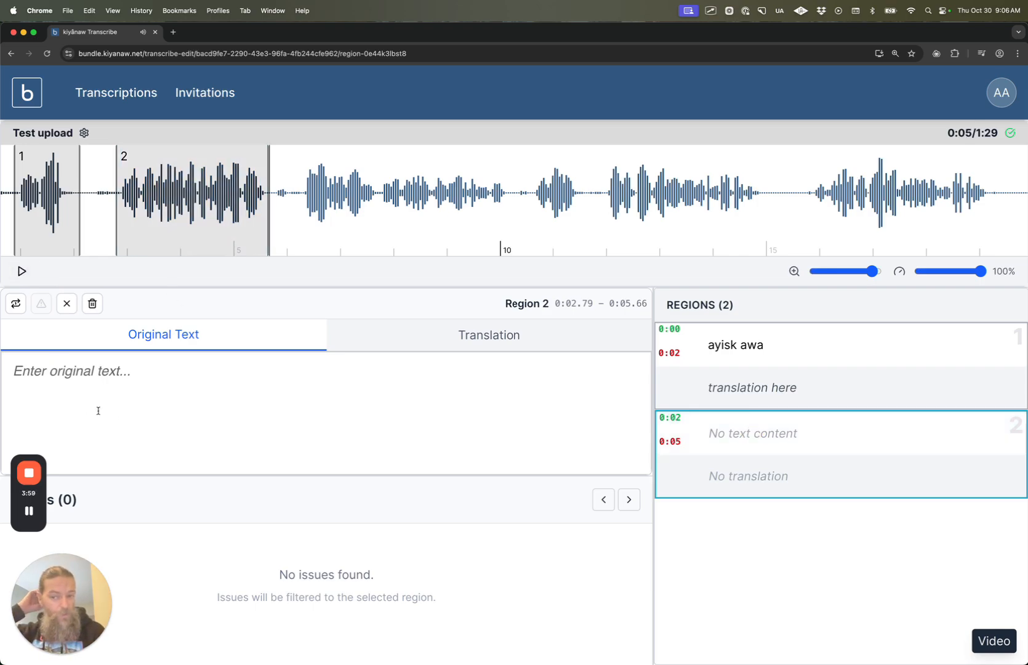
click(124, 373)
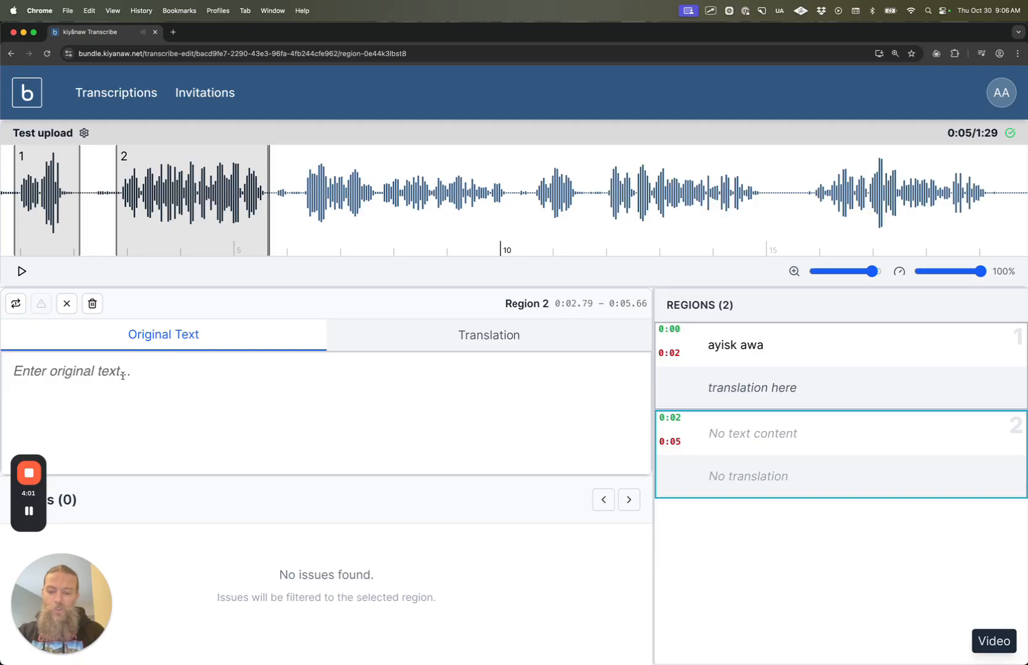
text(type in what y)
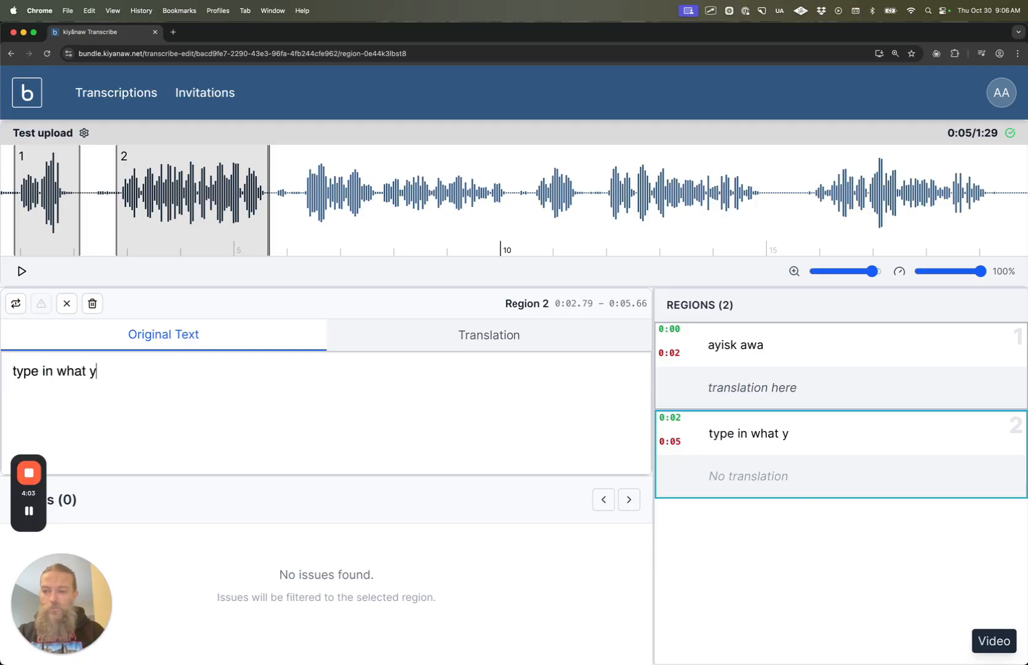
text(ou here)
key(BackSpace)
key(BackSpace)
key(BackSpace)
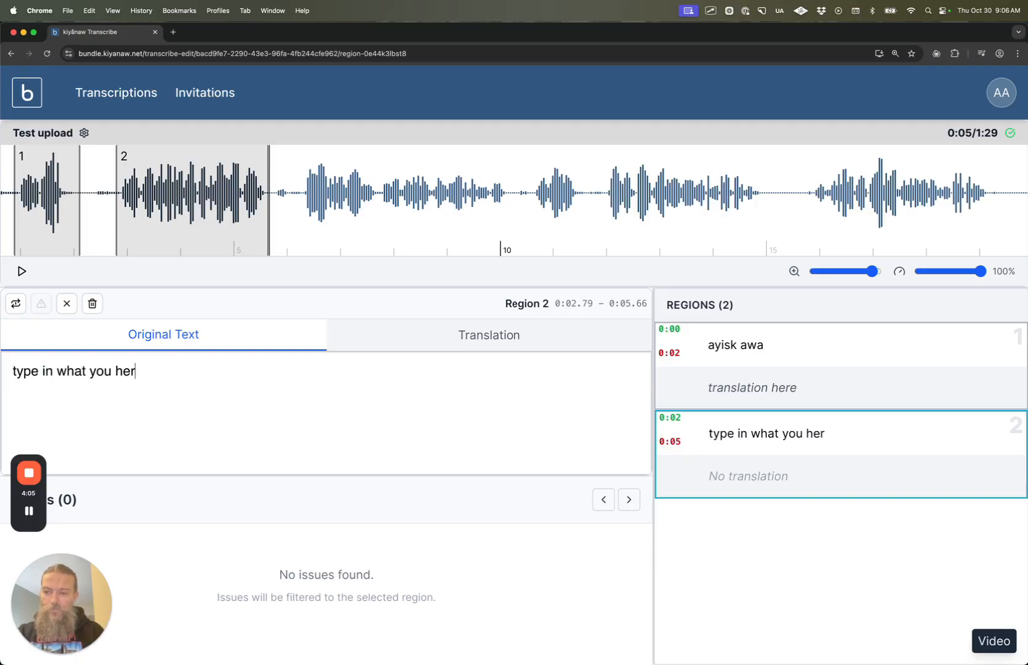
text(ar here)
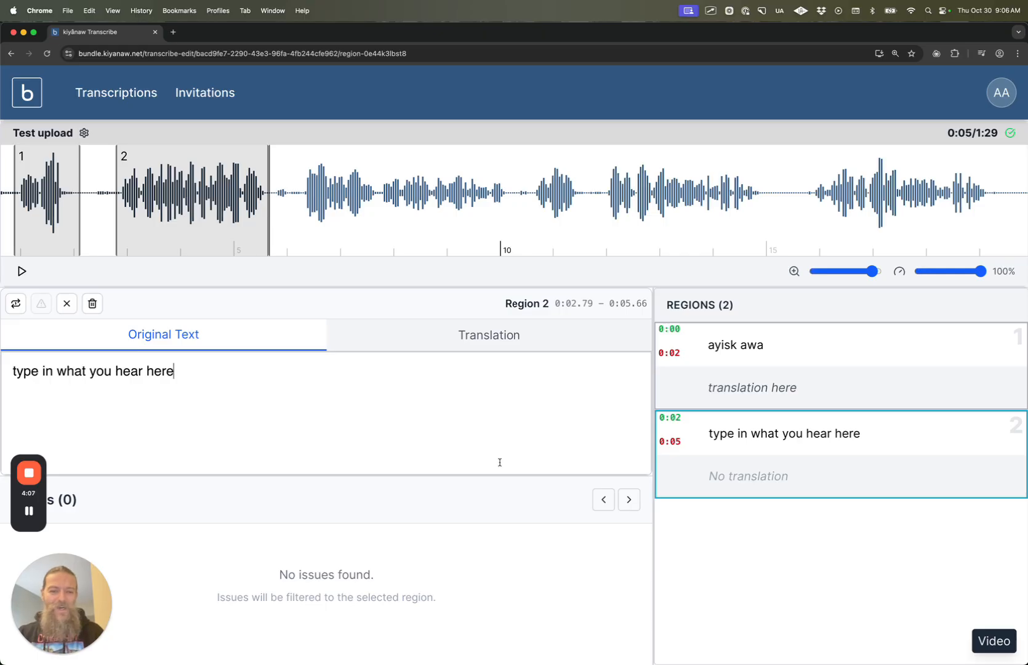
Create a region over the third spoken phrase, from about 0:06.23 to 0:10.17.
drag(301, 211, 507, 214)
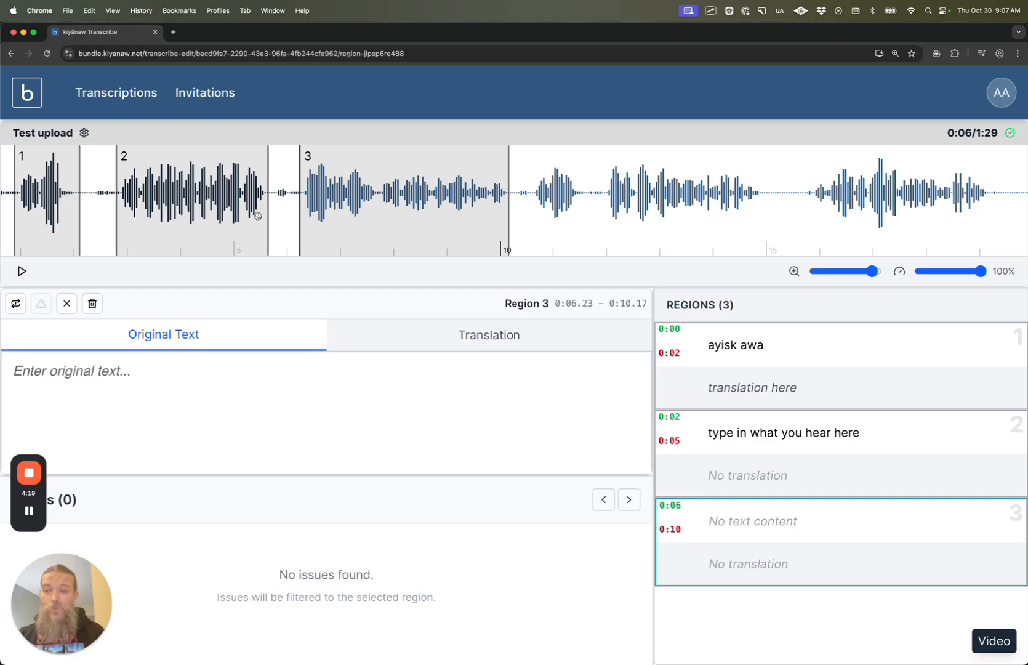
scroll(326, 198, right, 5)
scroll(326, 199, left, 3)
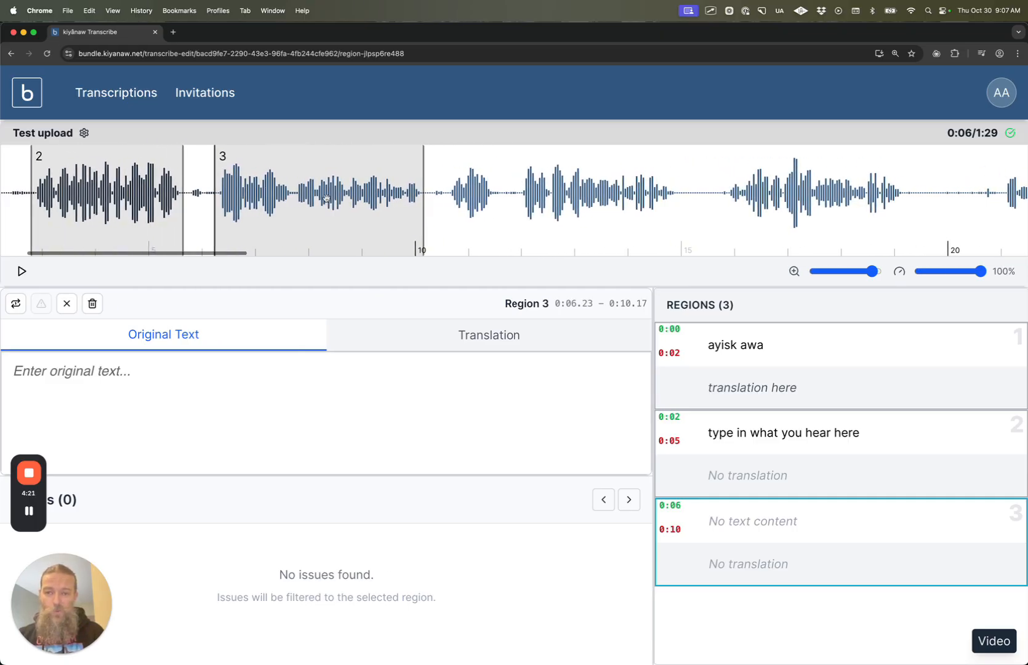
scroll(326, 198, left, 3)
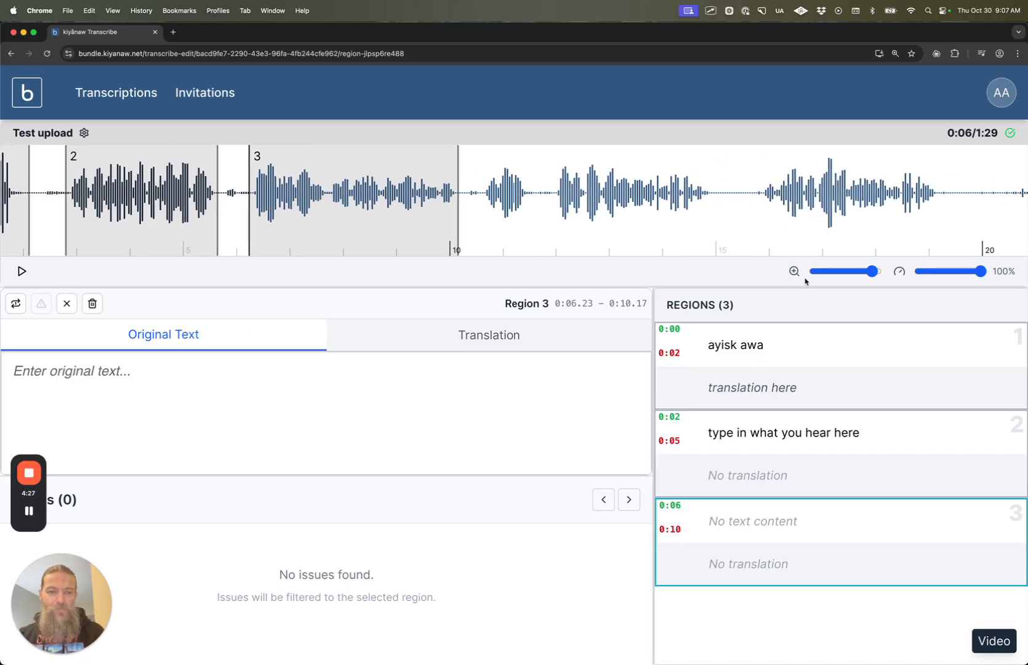
Try wider and closer waveform zoom levels and reset the zoom to the middle of its range.
mouse_move(805, 175)
mouse_down()
mouse_move(829, 245)
mouse_move(810, 239)
mouse_move(846, 232)
mouse_up()
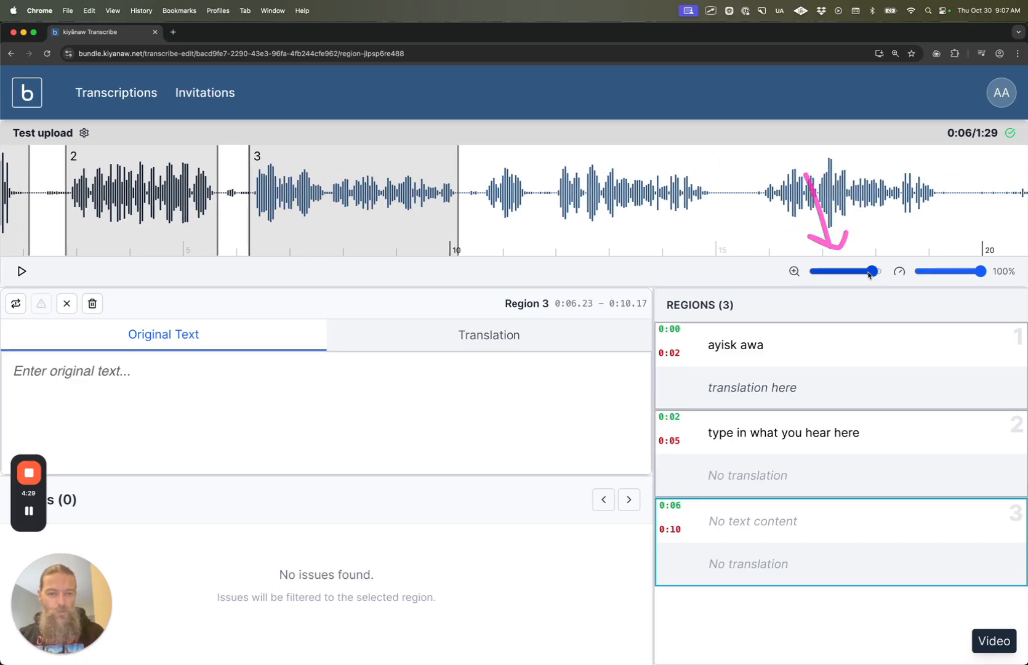
drag(869, 274, 834, 274)
drag(825, 274, 856, 273)
click(794, 271)
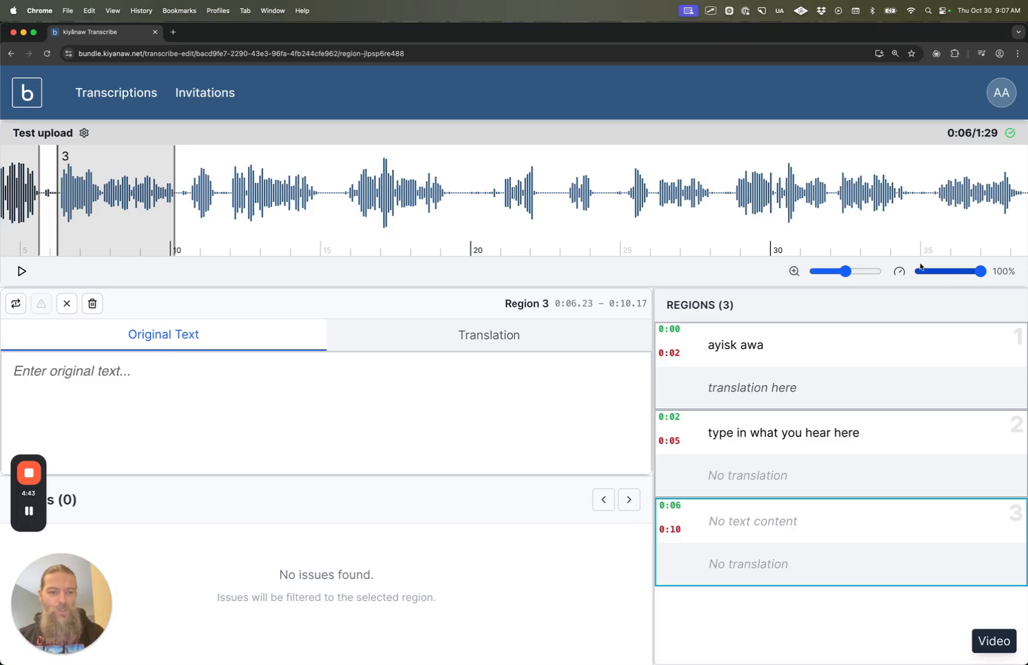
Try a slower playback speed and reset it to 100%.
mouse_move(903, 165)
mouse_down()
mouse_move(930, 245)
mouse_move(939, 249)
mouse_move(947, 226)
mouse_up()
mouse_move(983, 272)
mouse_down()
mouse_move(946, 275)
mouse_move(978, 273)
mouse_move(957, 270)
mouse_up()
click(899, 270)
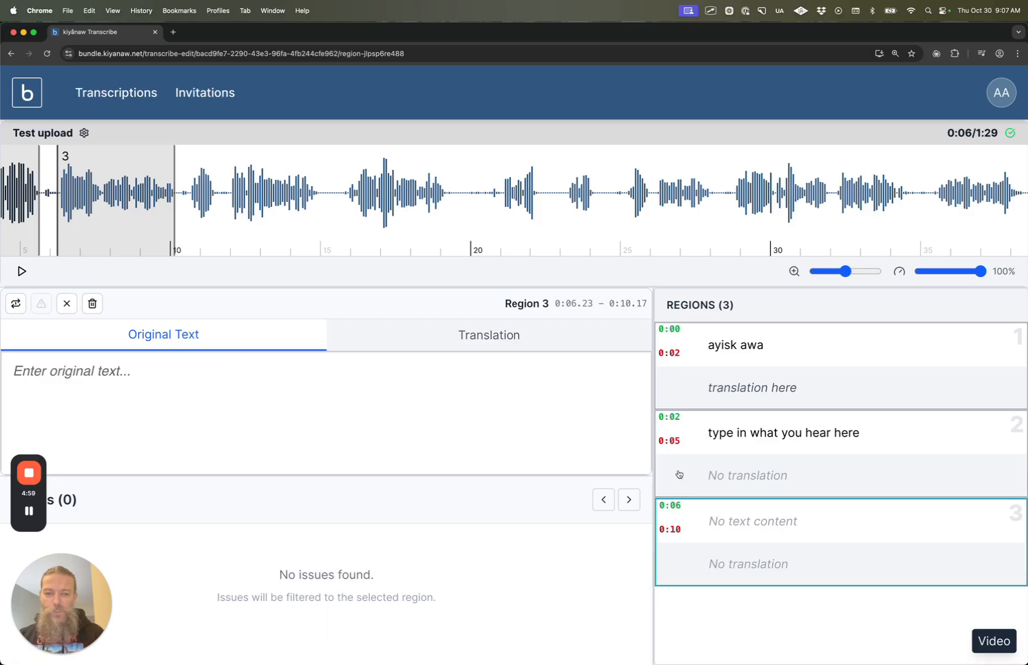
Select region 1 in the regions list and replay its audio.
click(792, 350)
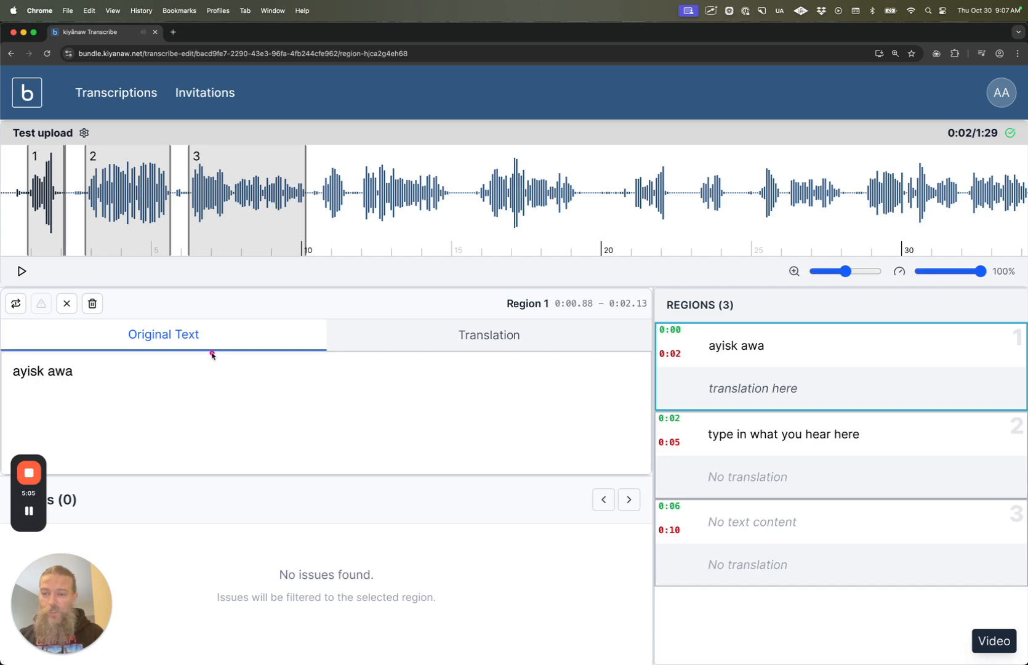
mouse_move(212, 352)
mouse_down()
mouse_move(248, 325)
mouse_move(223, 326)
mouse_up()
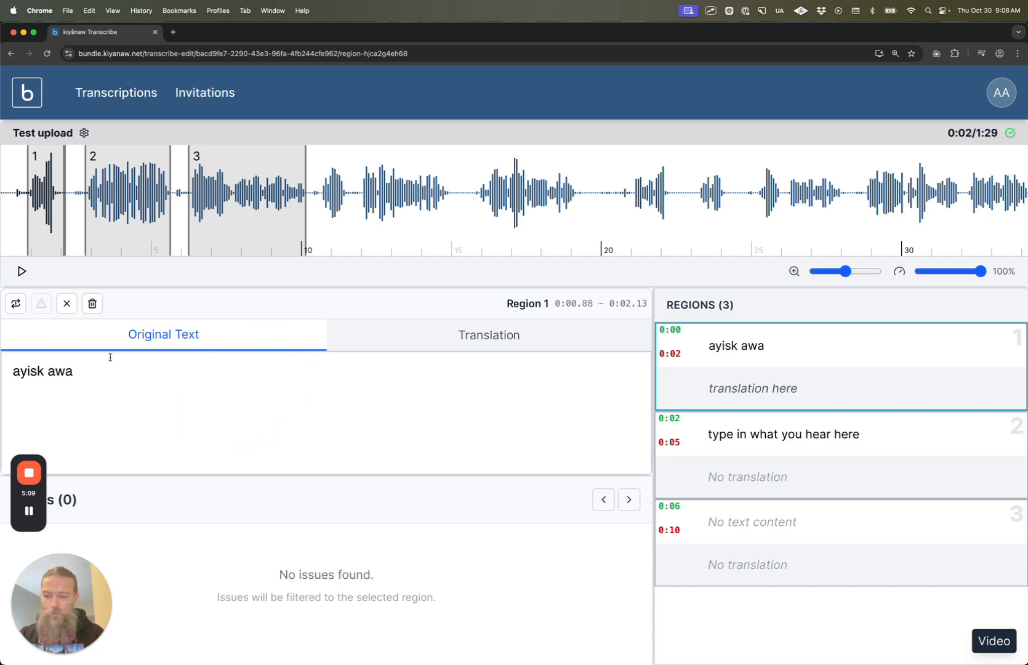
mouse_move(39, 376)
mouse_down()
mouse_move(15, 326)
mouse_move(31, 332)
mouse_up()
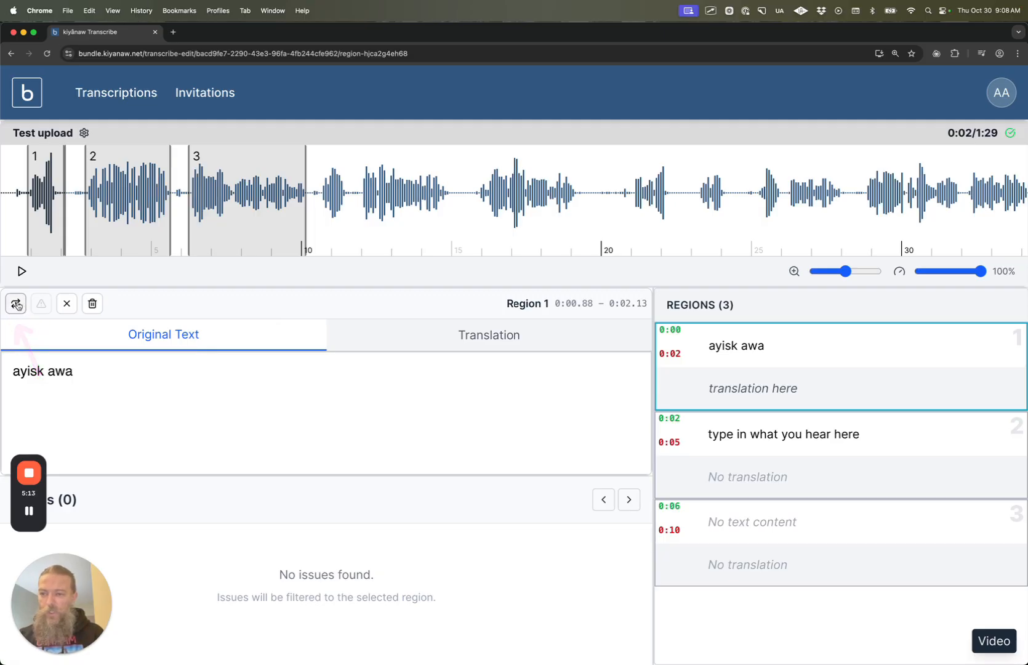
click(17, 304)
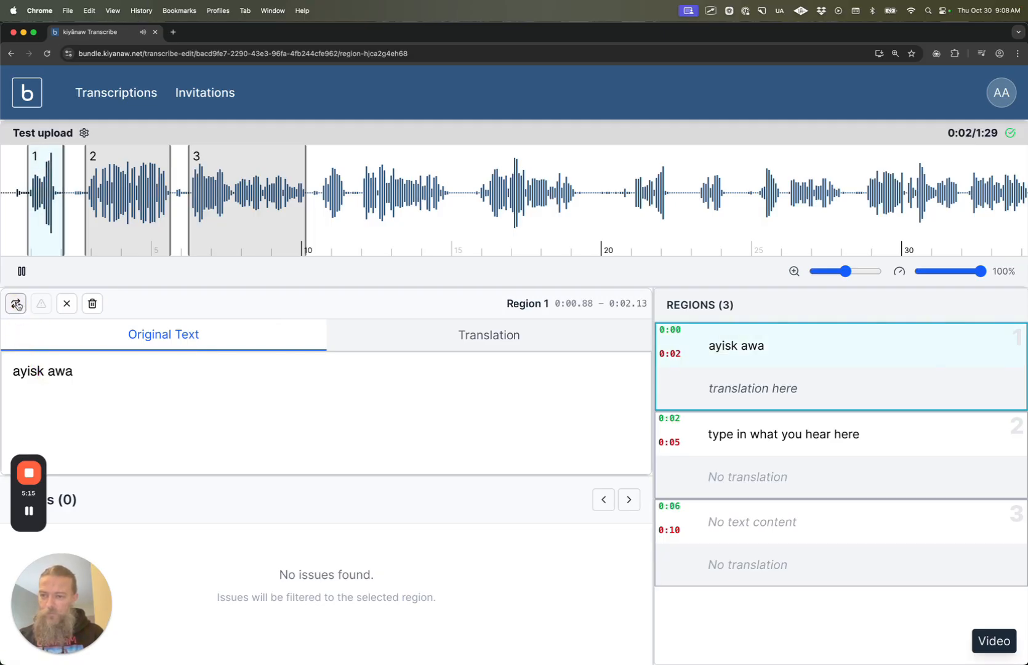
Close region 1's editor and reopen the region from the regions list.
mouse_move(85, 387)
mouse_down()
mouse_move(72, 328)
mouse_move(67, 342)
mouse_move(87, 336)
mouse_up()
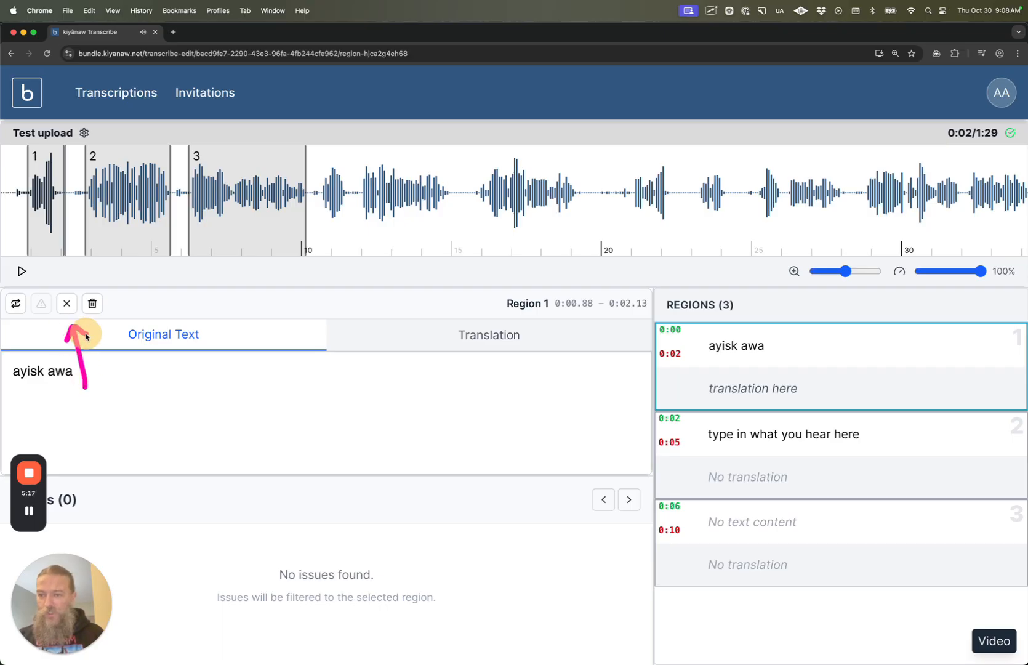
click(67, 302)
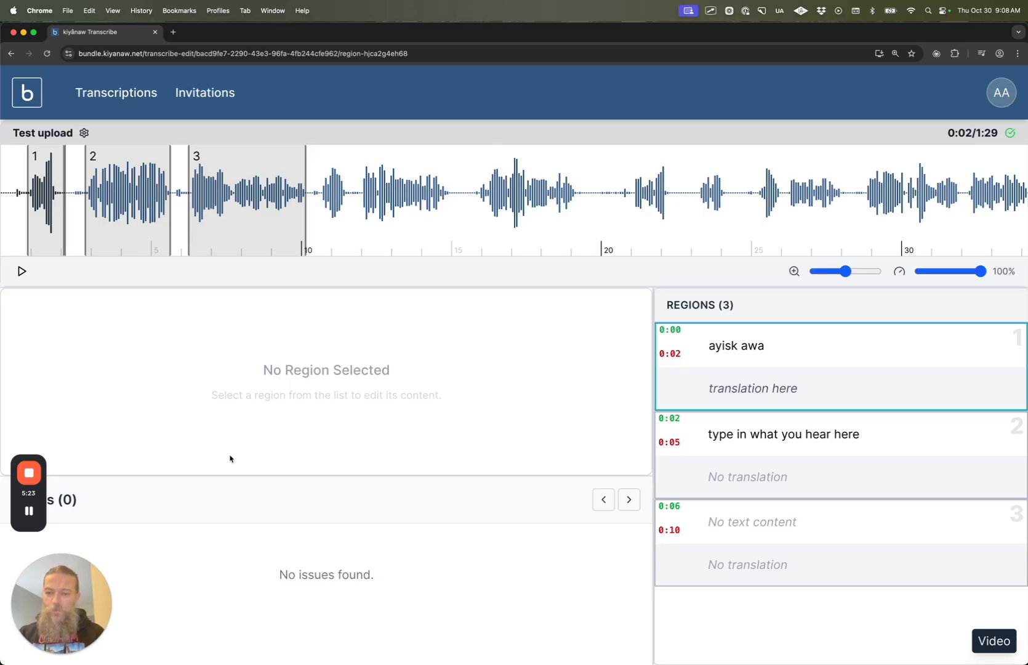
click(772, 353)
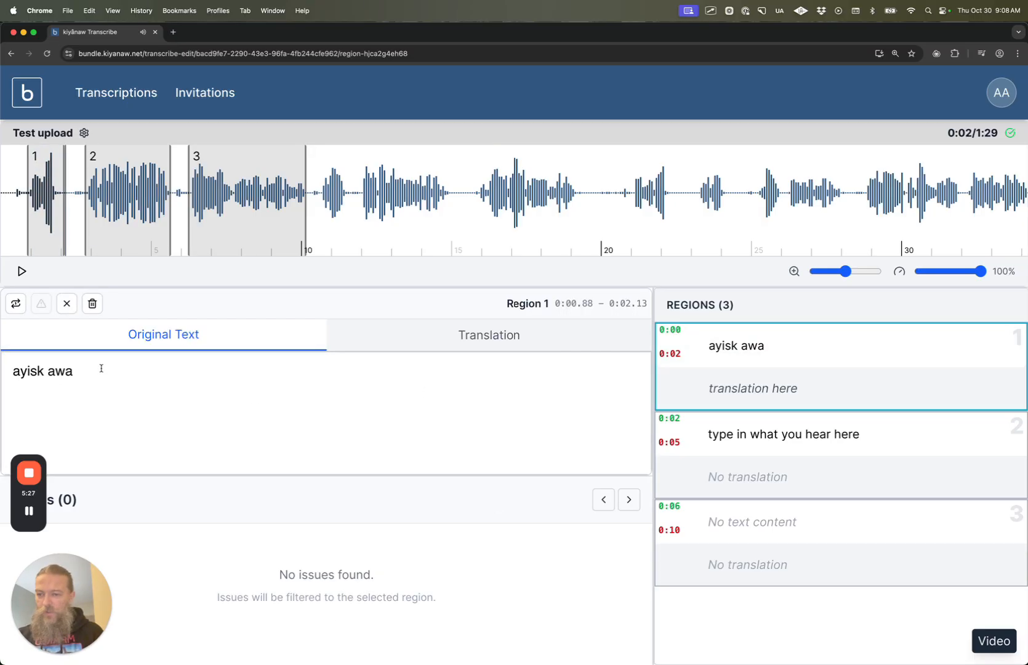
Start deleting region 1 and cancel the deletion.
drag(102, 398, 97, 331)
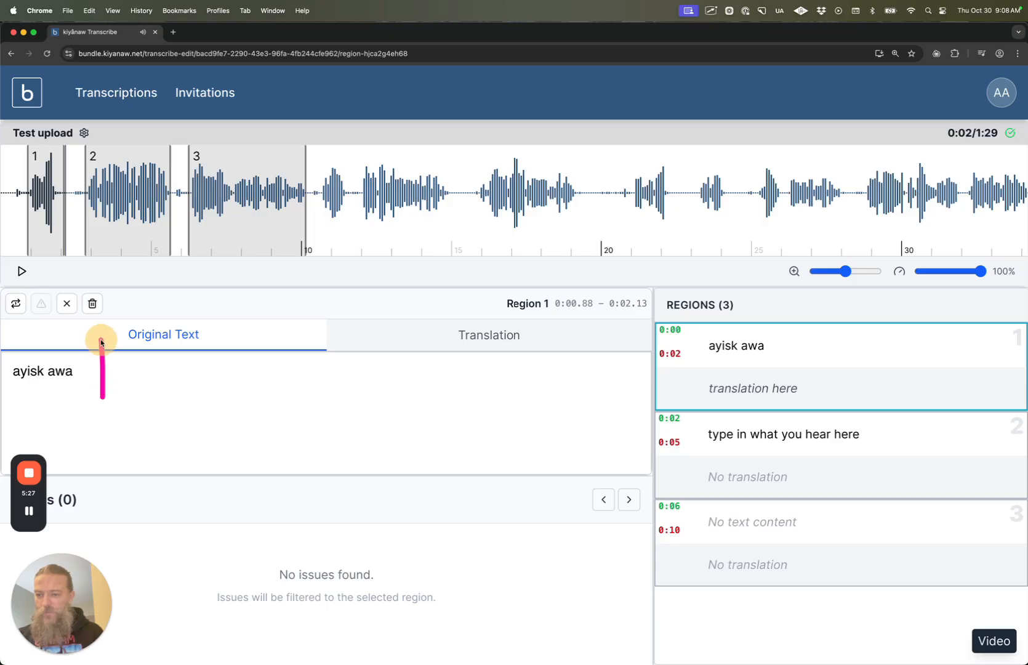
click(92, 303)
click(554, 127)
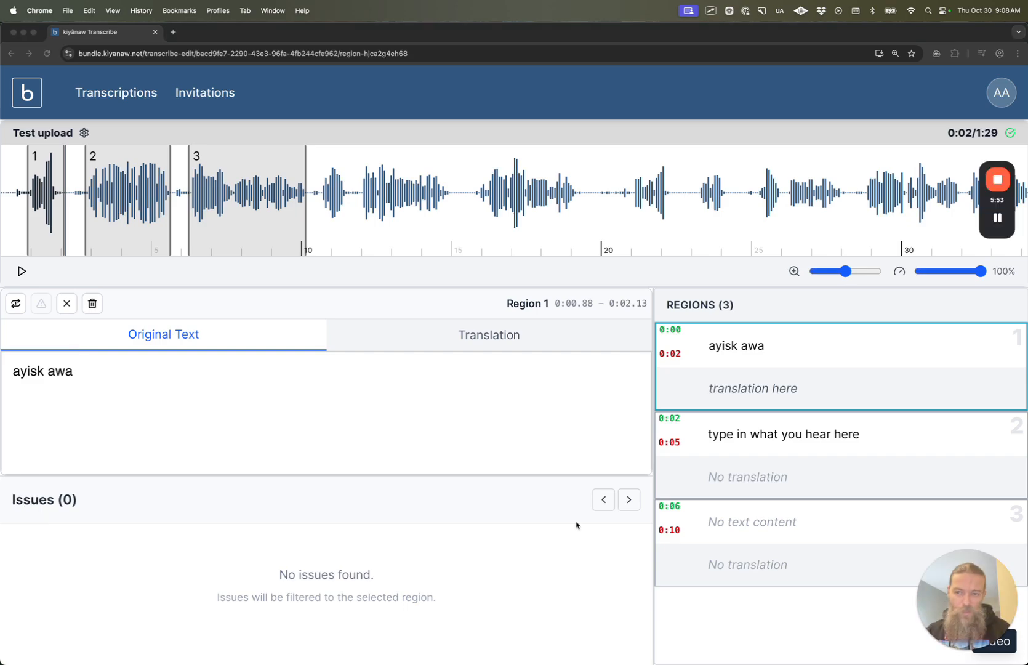
Flag the word "awa" in region 1's original text as an issue and view the issue's details.
click(88, 372)
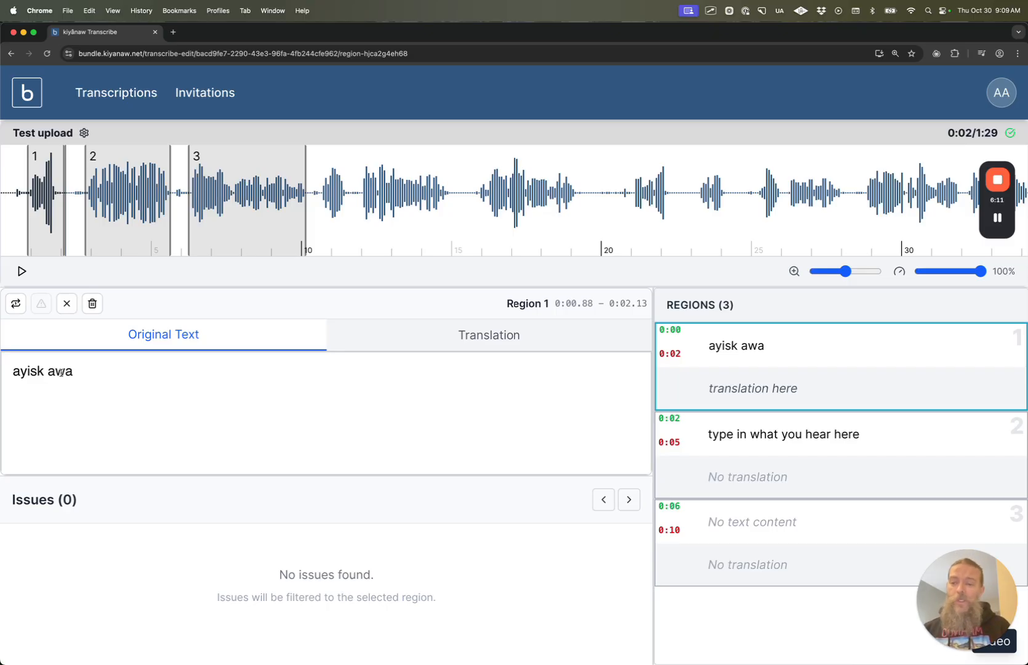
double_click(59, 371)
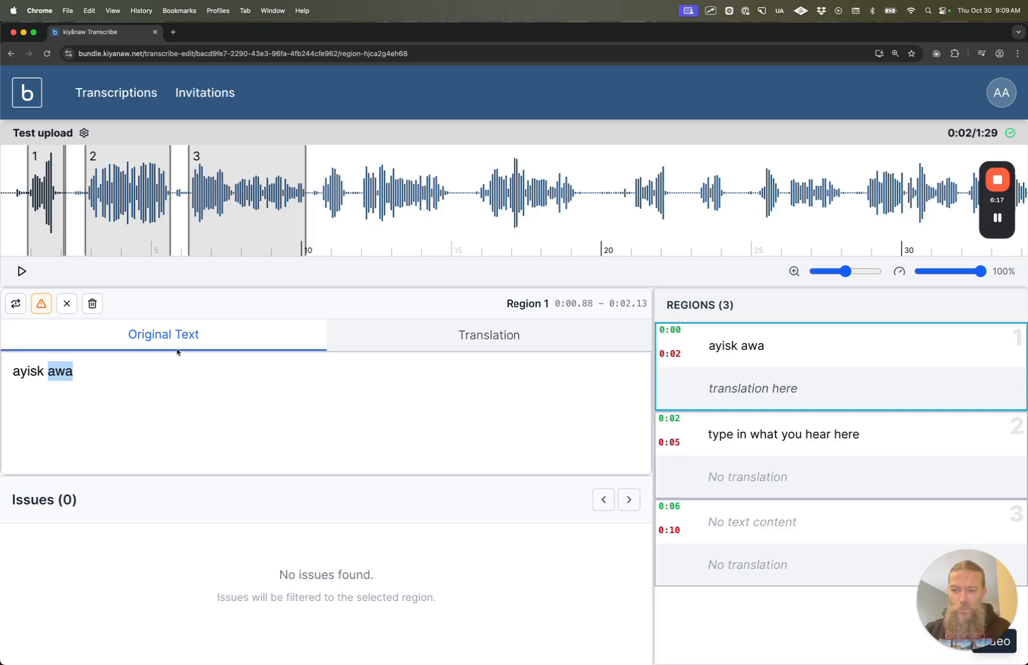
mouse_move(66, 484)
mouse_down()
mouse_move(46, 326)
mouse_move(36, 341)
mouse_move(58, 326)
mouse_up()
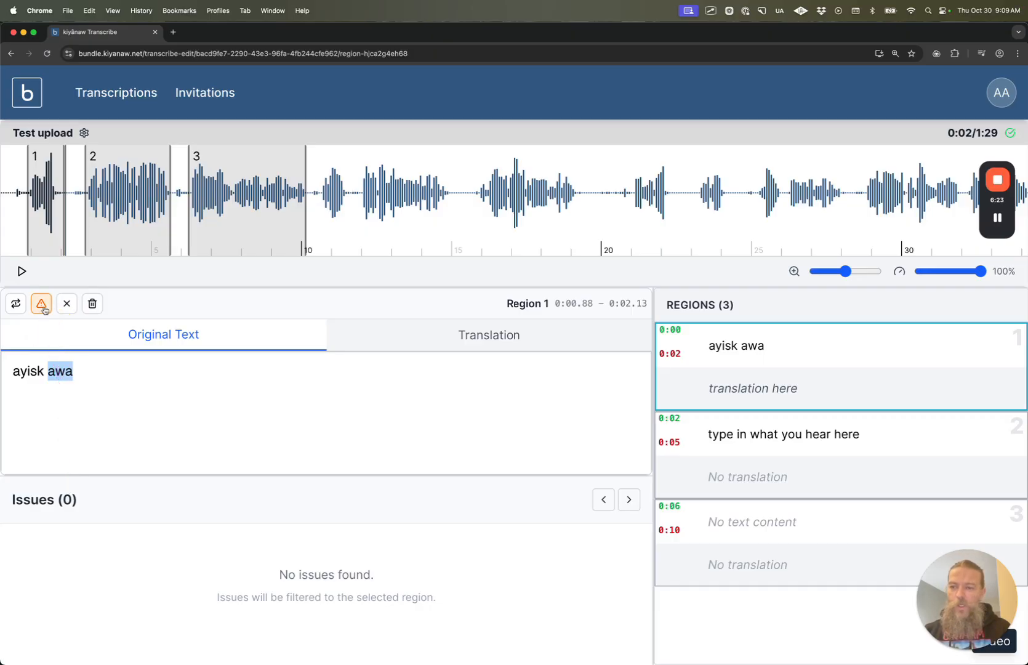
click(41, 304)
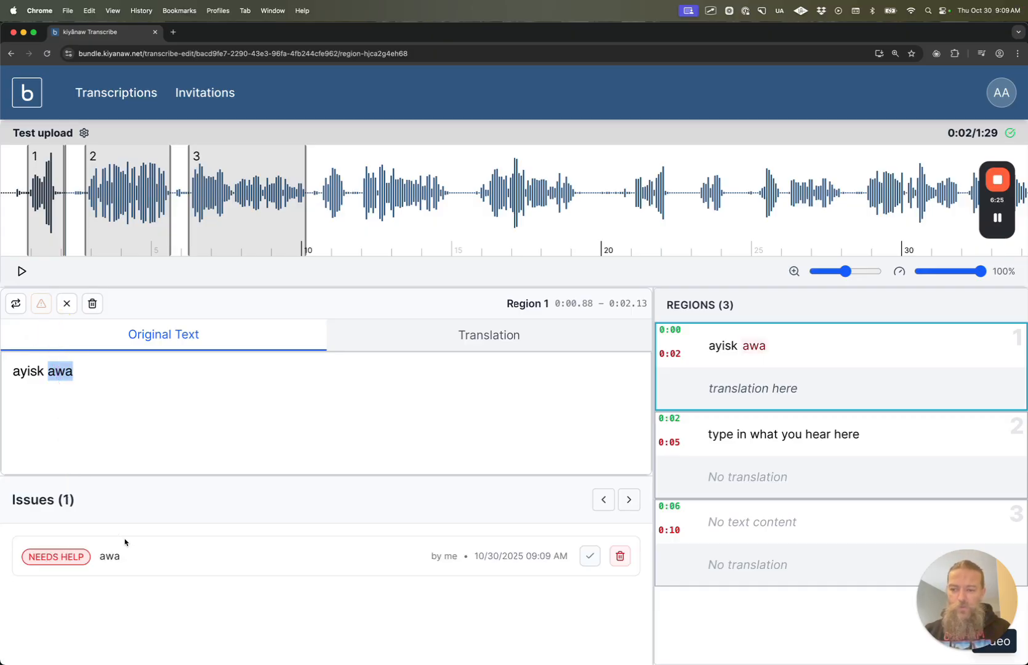
drag(23, 585, 113, 586)
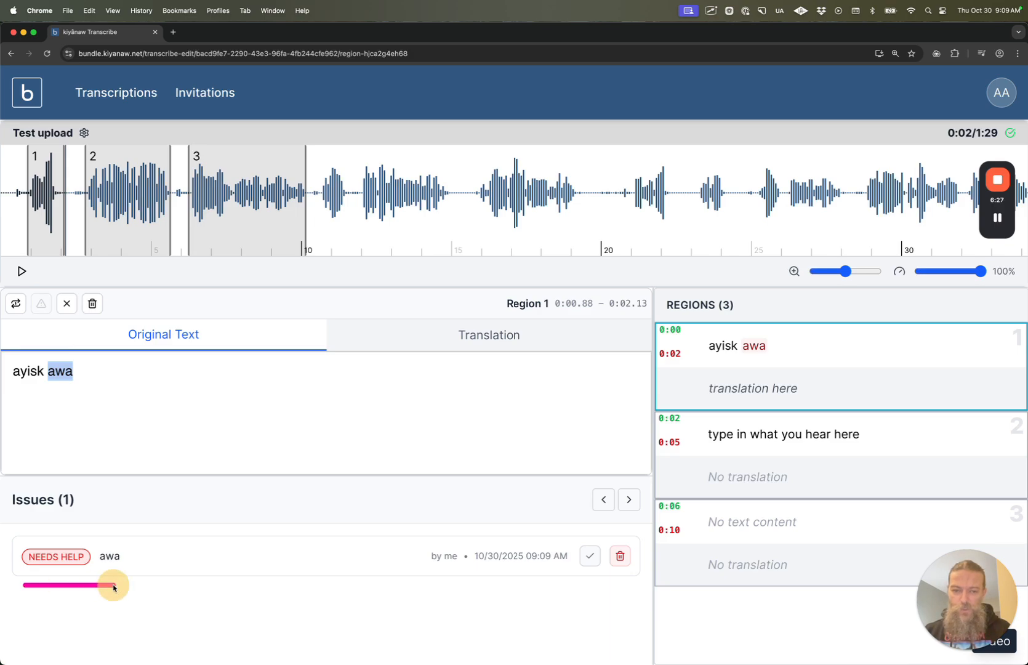
click(117, 431)
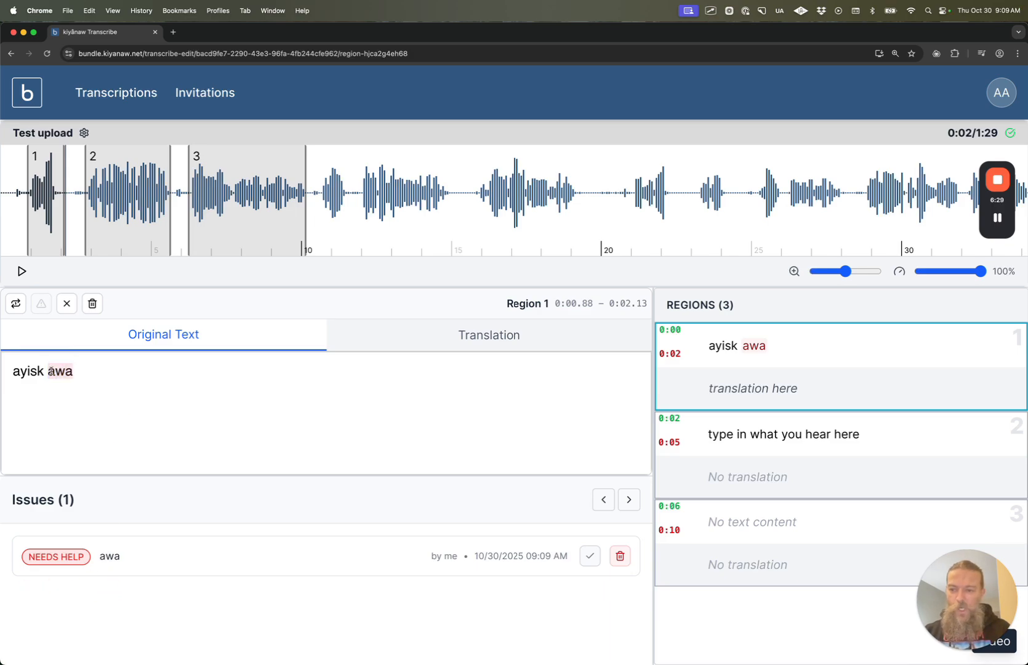
click(122, 557)
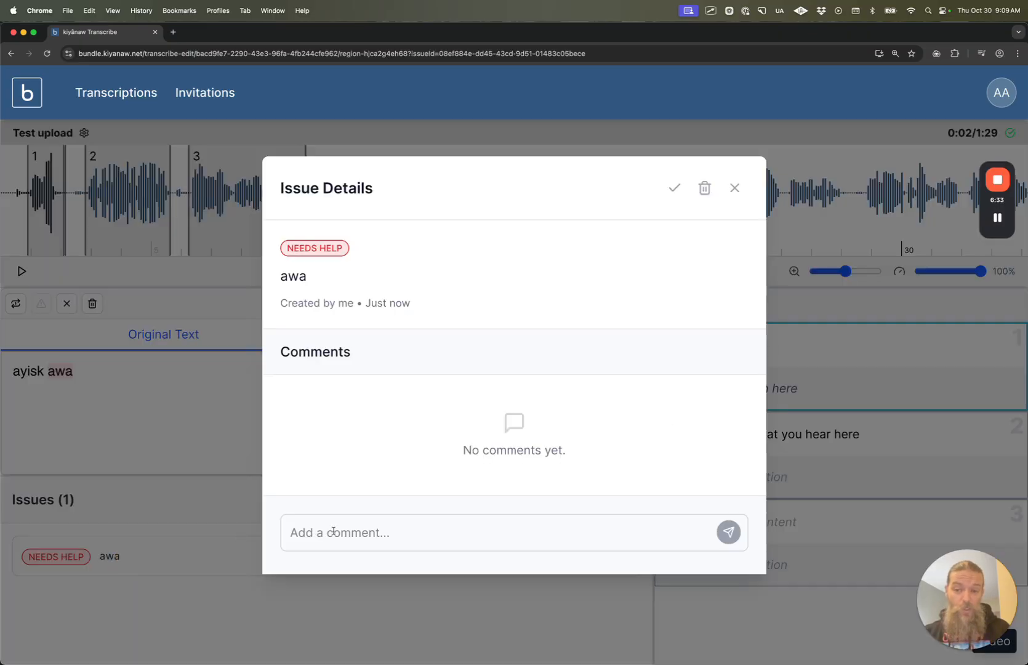
click(734, 188)
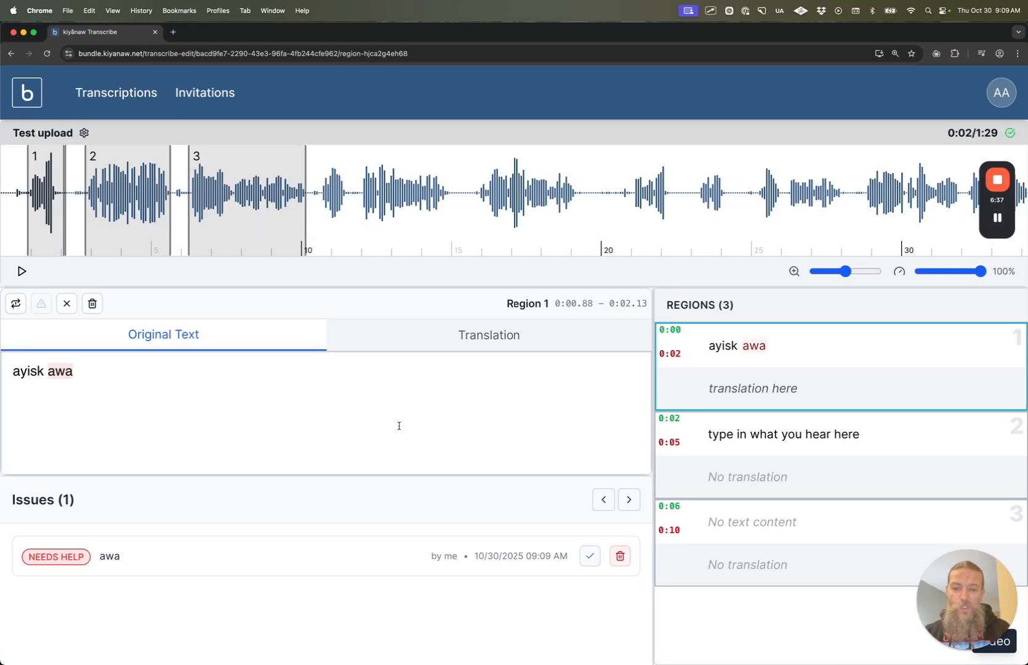
Flag the word "you" in region 2's original text as an issue and close the region's editor.
click(723, 432)
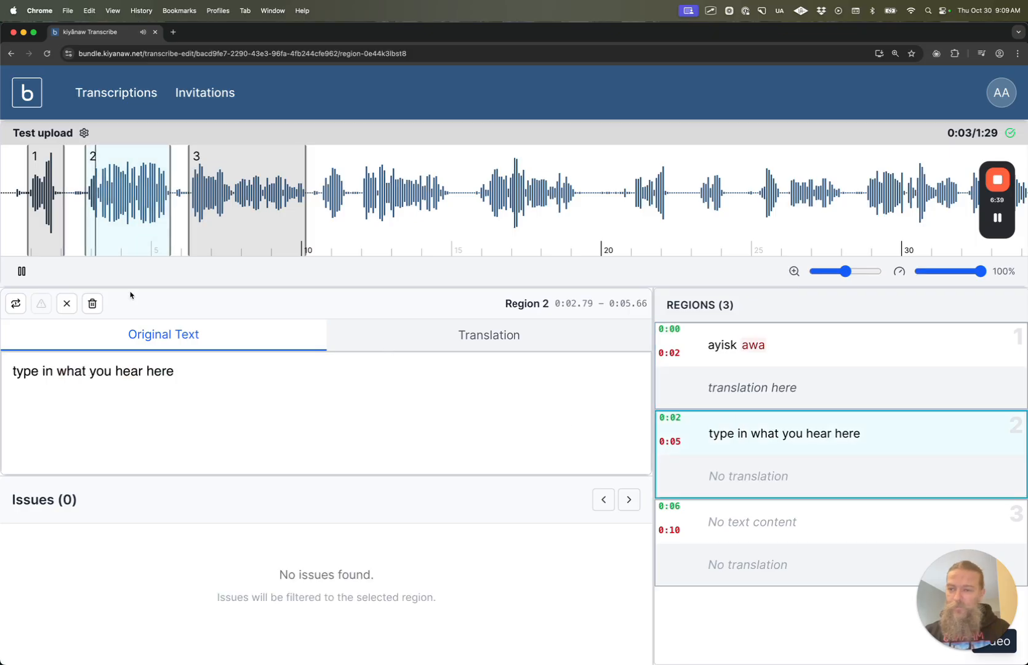
click(21, 271)
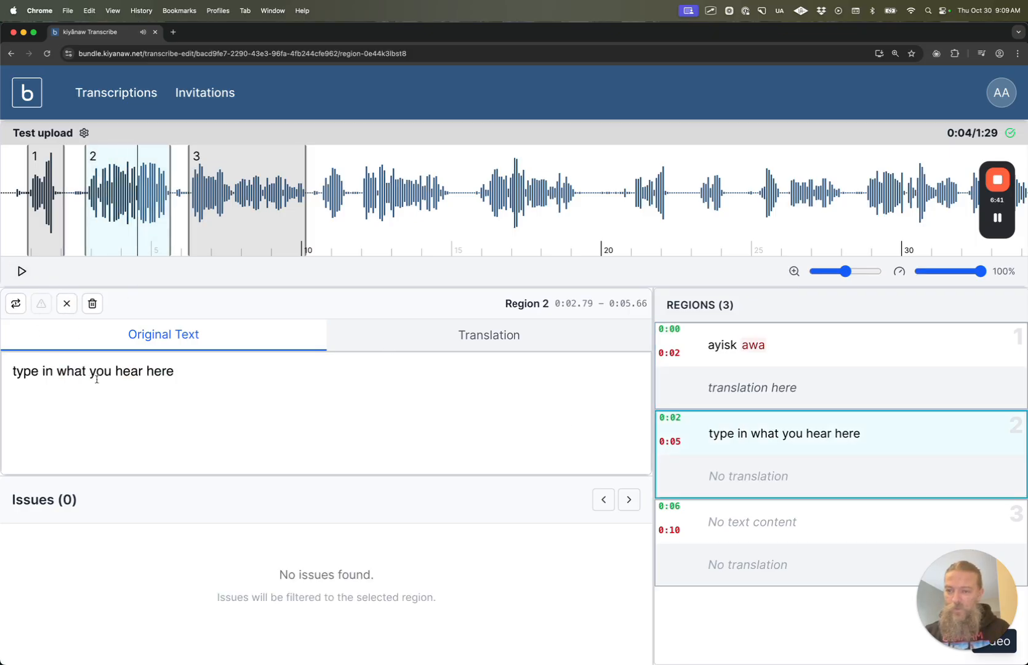
double_click(96, 377)
click(42, 304)
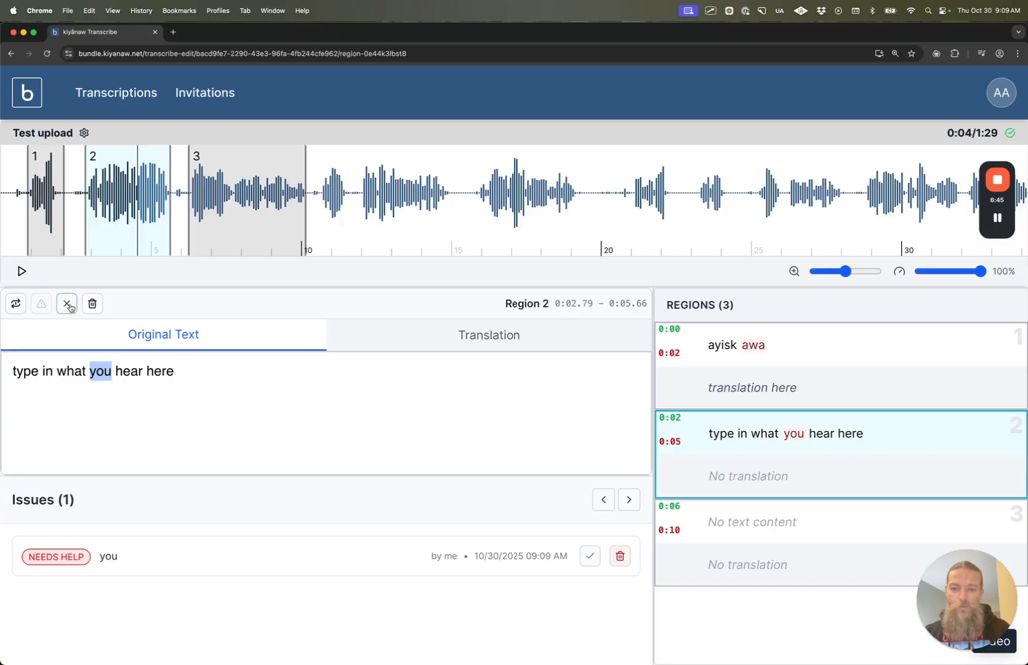
click(67, 304)
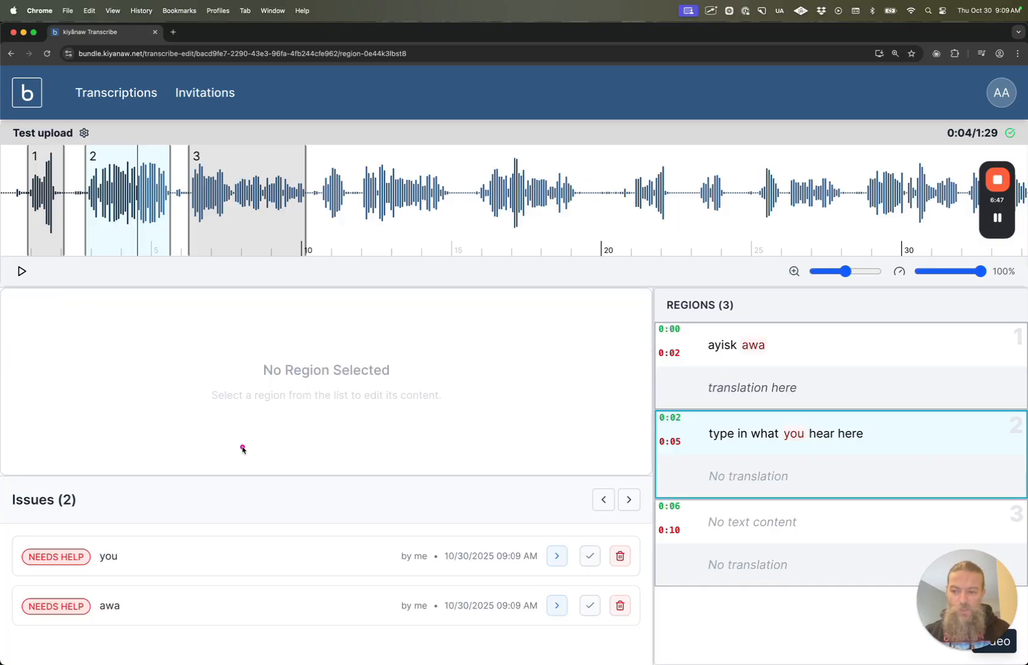
Open the settings of the "Test upload" transcription.
mouse_move(243, 448)
mouse_down()
mouse_move(182, 566)
mouse_move(214, 557)
mouse_up()
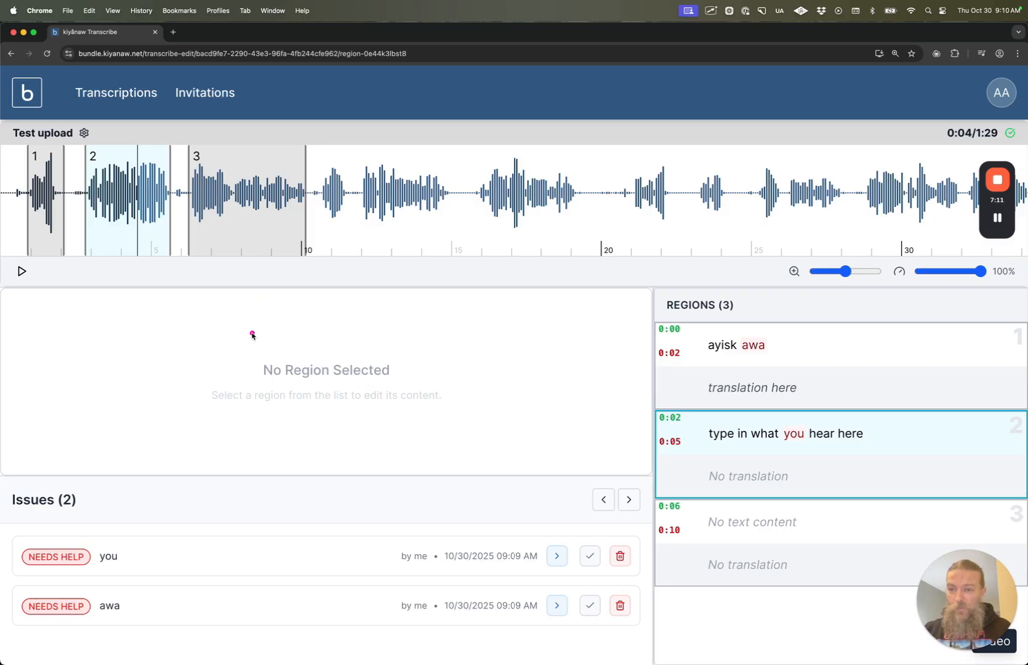
mouse_move(235, 373)
mouse_down()
mouse_move(87, 150)
mouse_move(83, 175)
mouse_move(84, 135)
mouse_up()
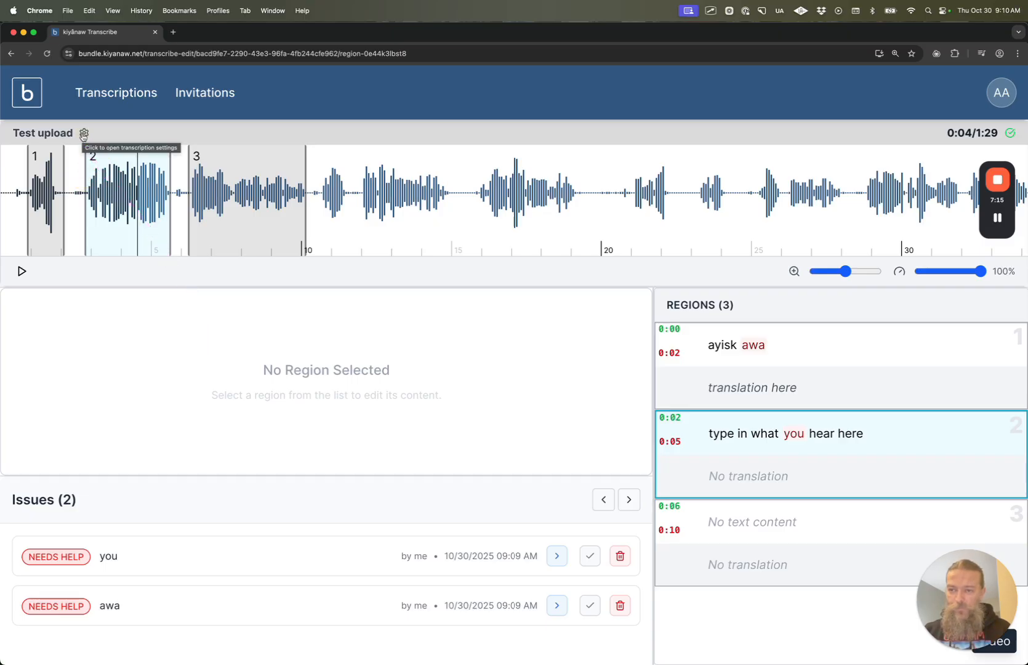
click(84, 134)
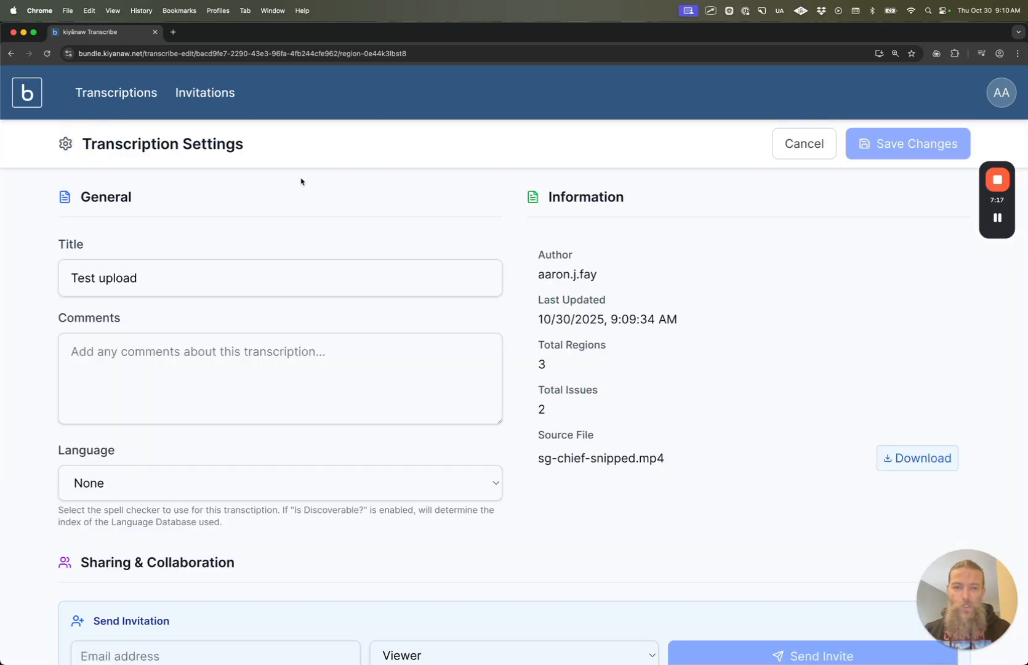
Review the transcription's general settings and view the spell-checker languages offered for it.
scroll(479, 200, down, 2)
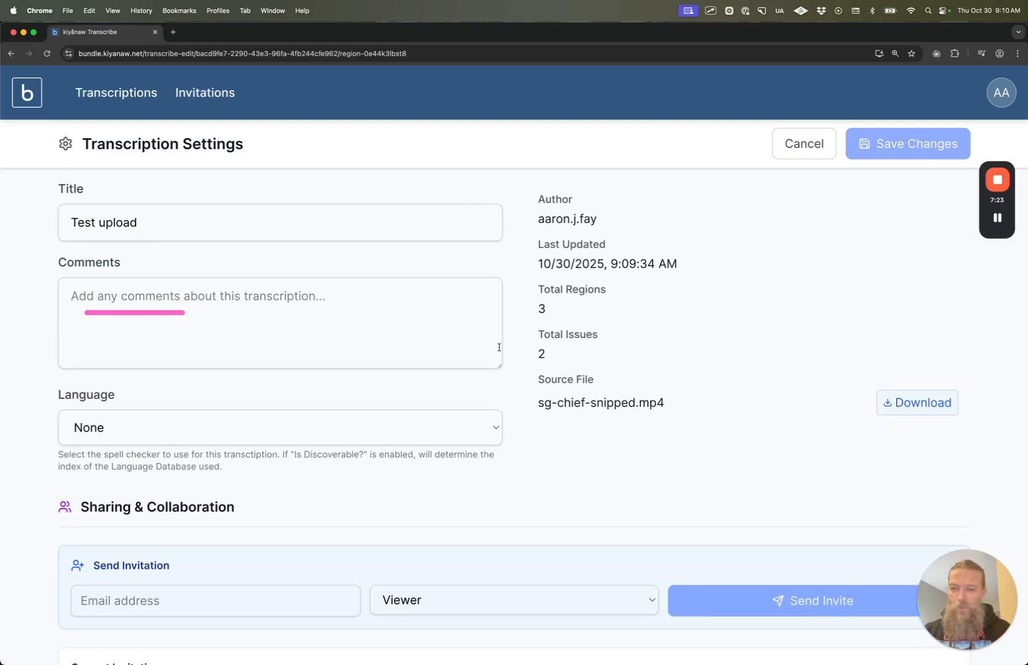
scroll(456, 393, down, 4)
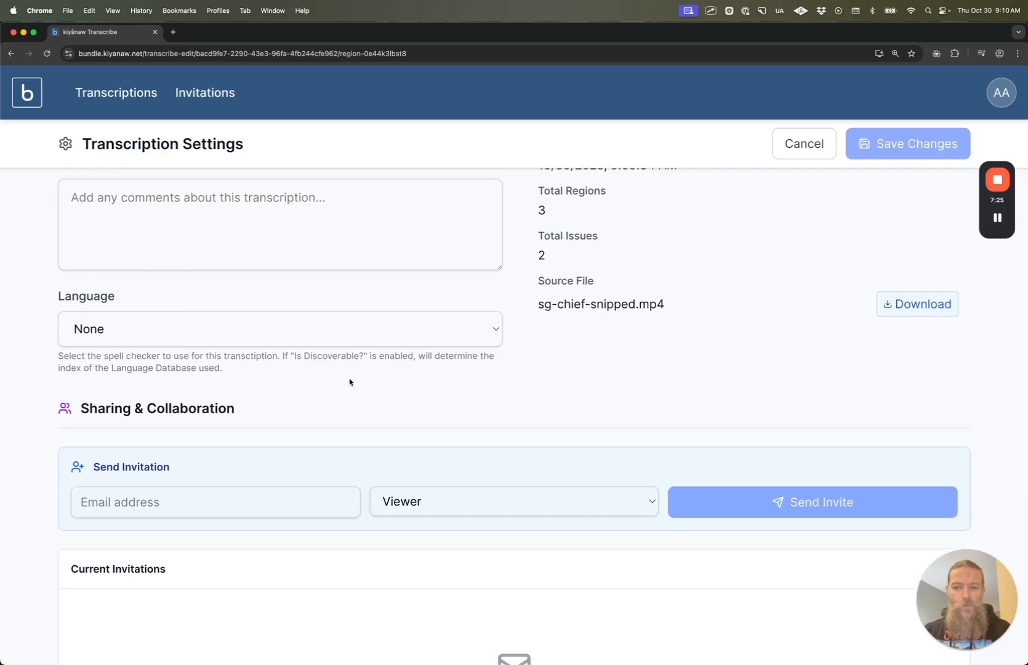
click(333, 329)
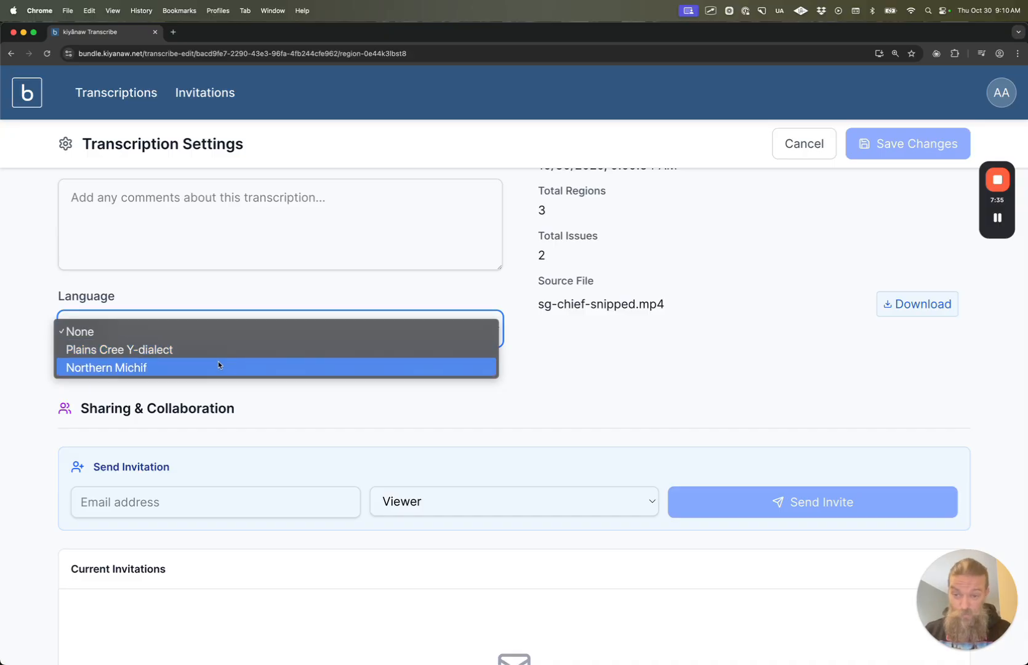
click(276, 423)
Examine the Sharing & Collaboration section, including the invitation's email field and the roles an invitee can be given.
scroll(552, 409, down, 3)
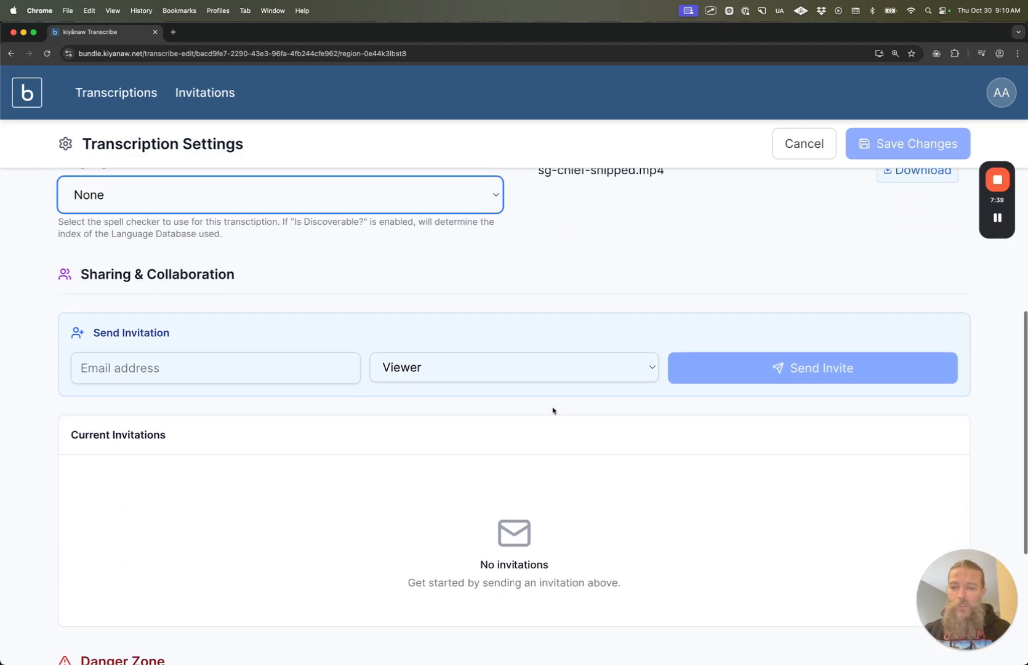
click(518, 291)
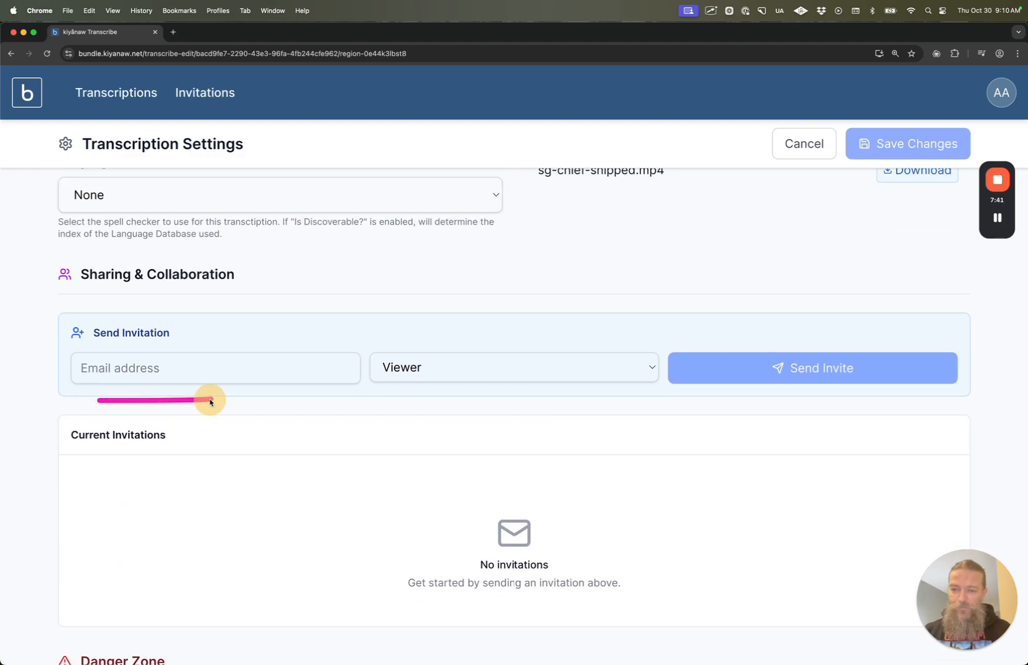
scroll(449, 399, down, 3)
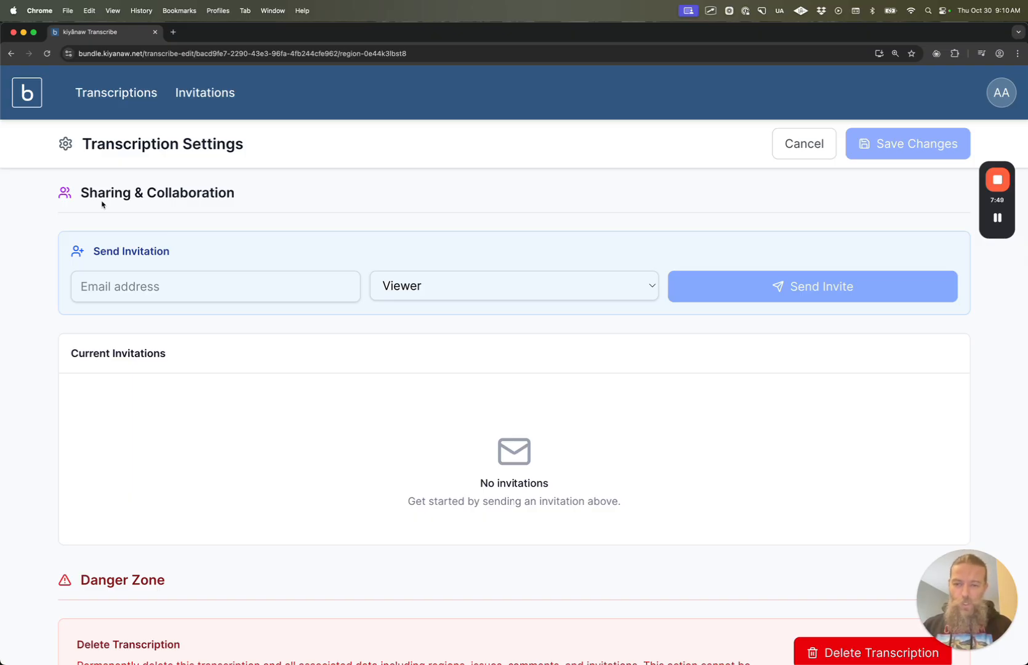
scroll(102, 204, up, 5)
scroll(102, 204, up, 4)
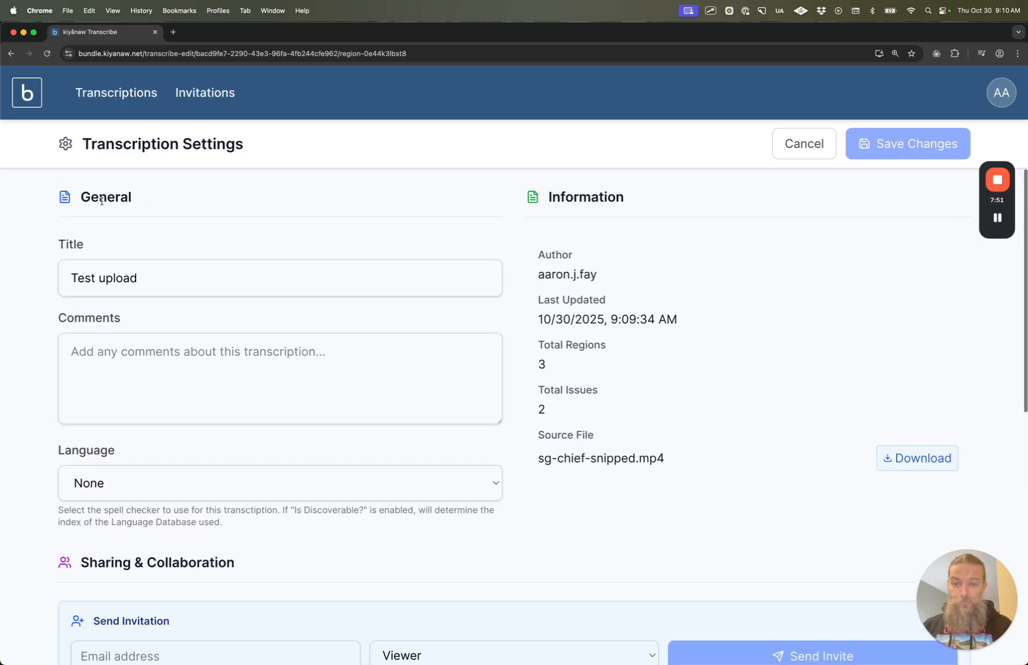
scroll(103, 204, down, 6)
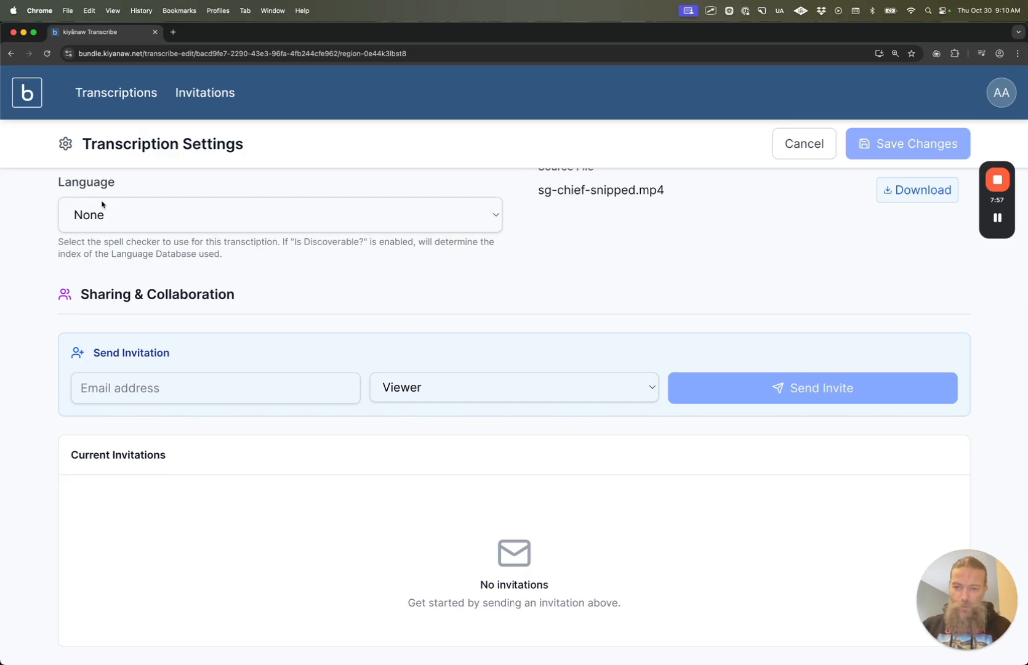
scroll(102, 204, down, 1)
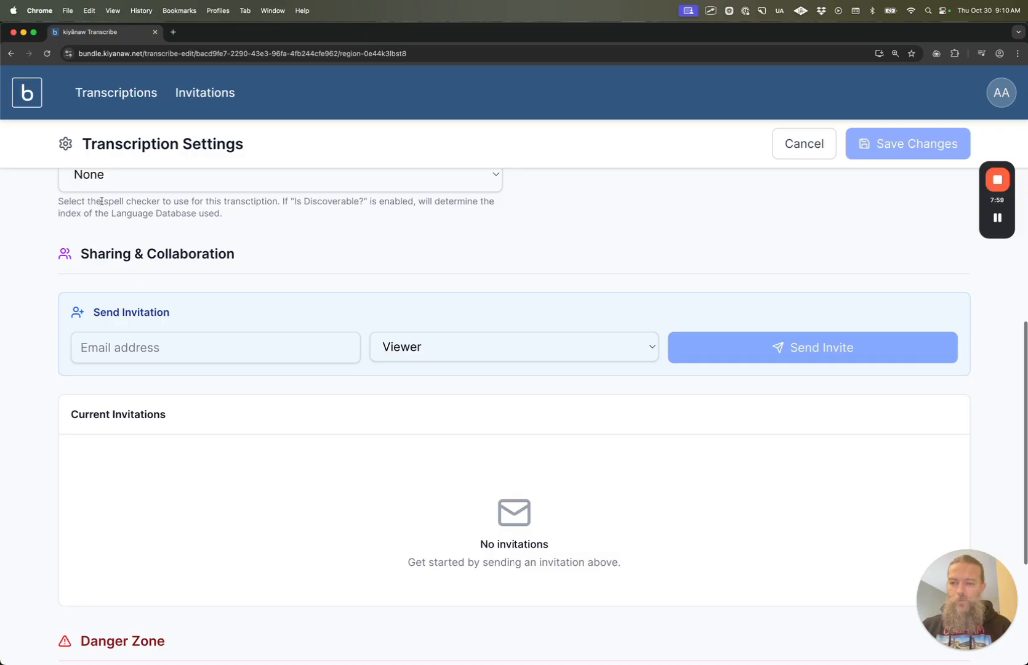
click(260, 341)
click(429, 347)
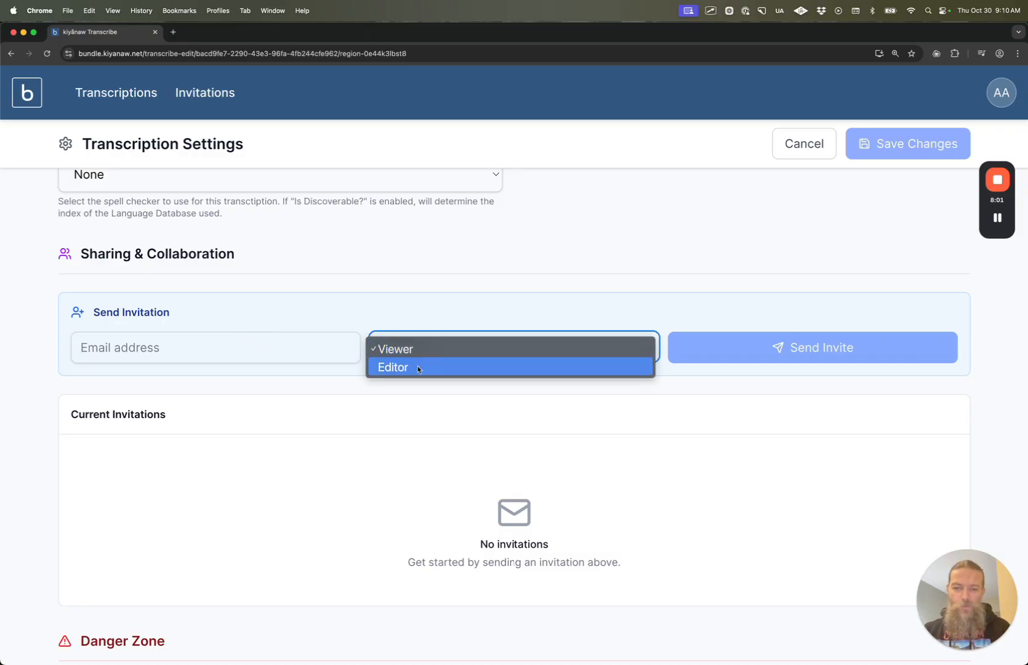
click(429, 314)
click(249, 347)
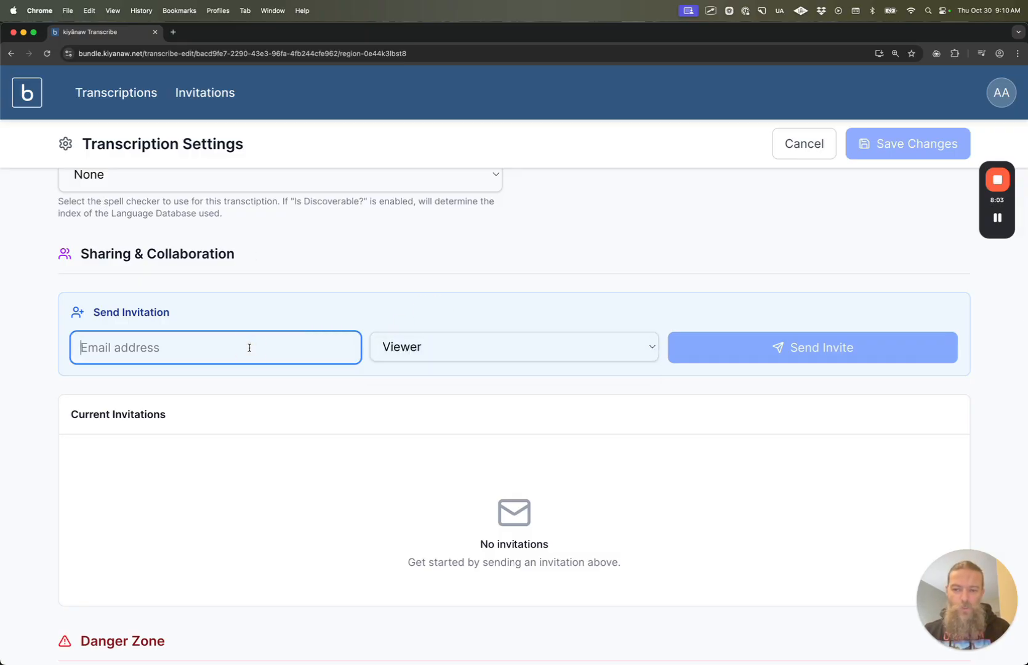
click(752, 338)
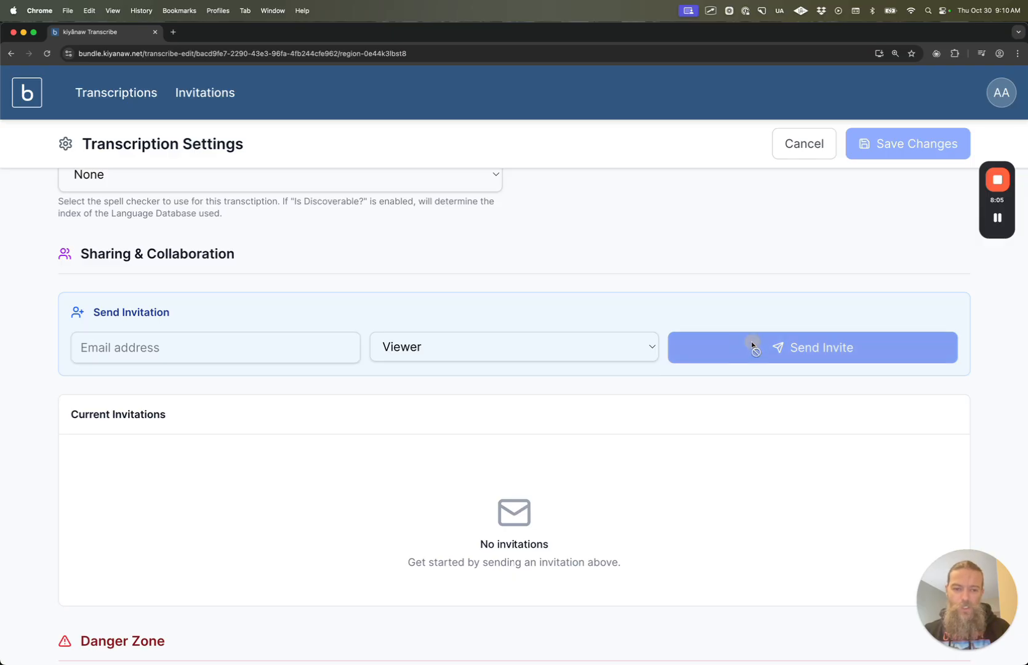
Review what deleting the transcription would remove in the Danger Zone, and leave the settings without saving.
scroll(749, 351, down, 3)
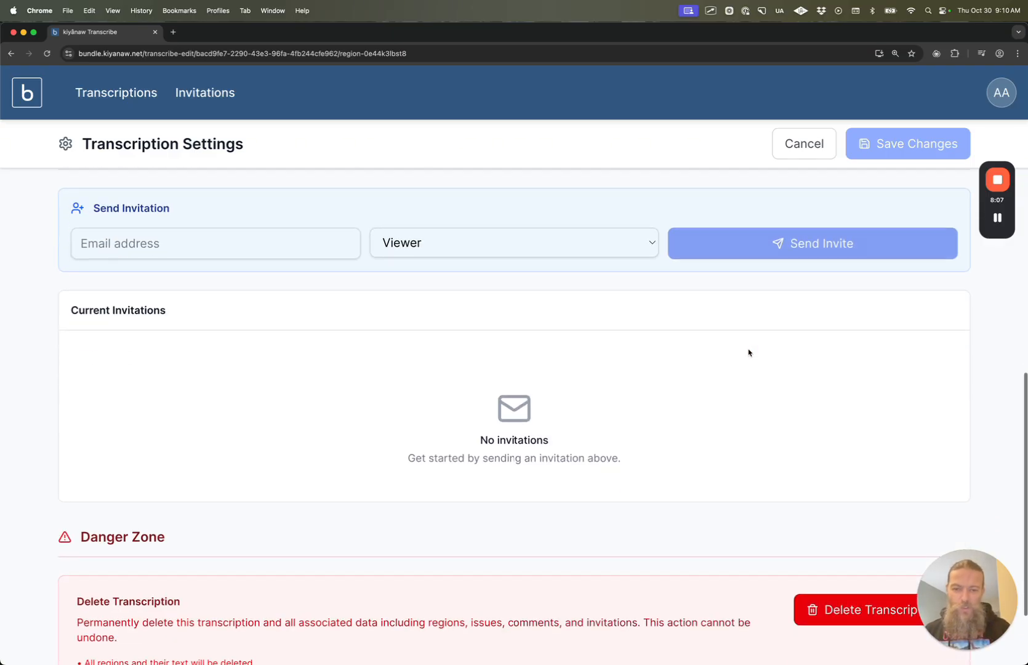
scroll(749, 352, down, 3)
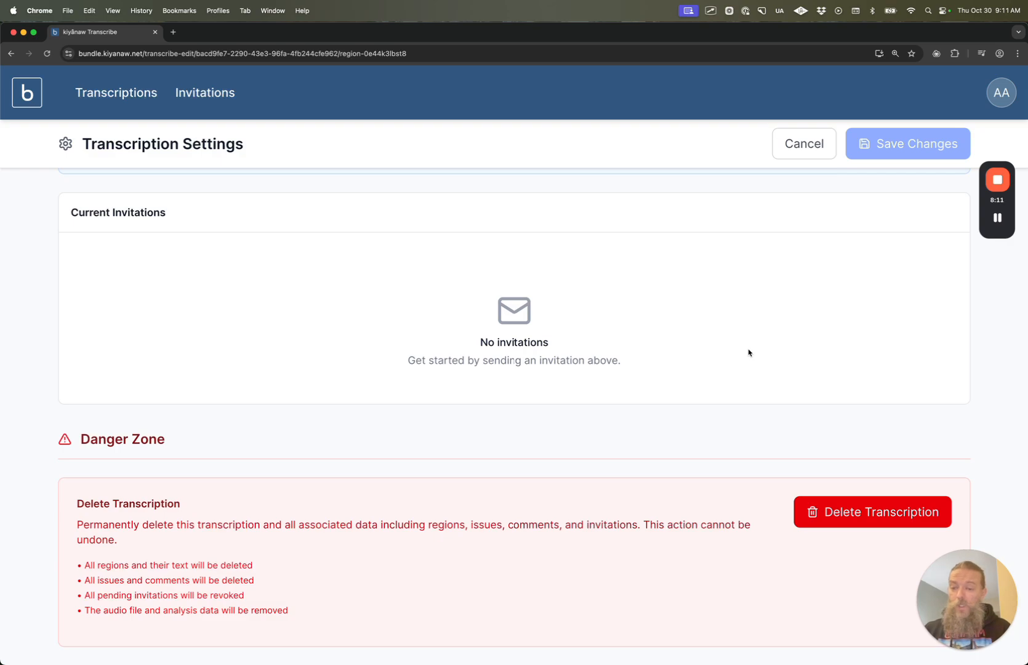
drag(469, 417, 475, 505)
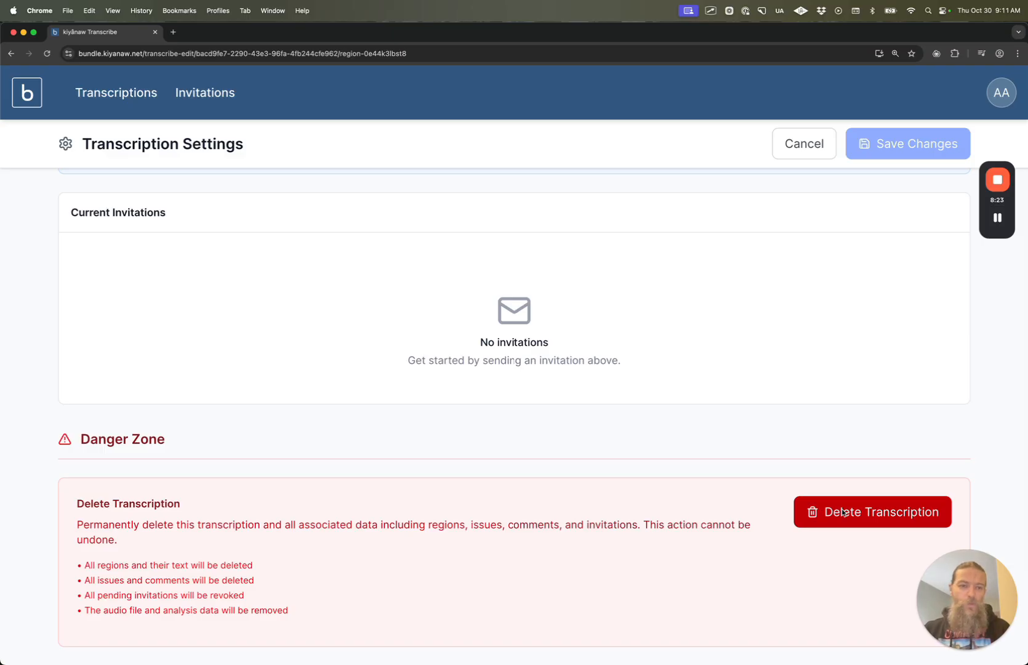
click(801, 145)
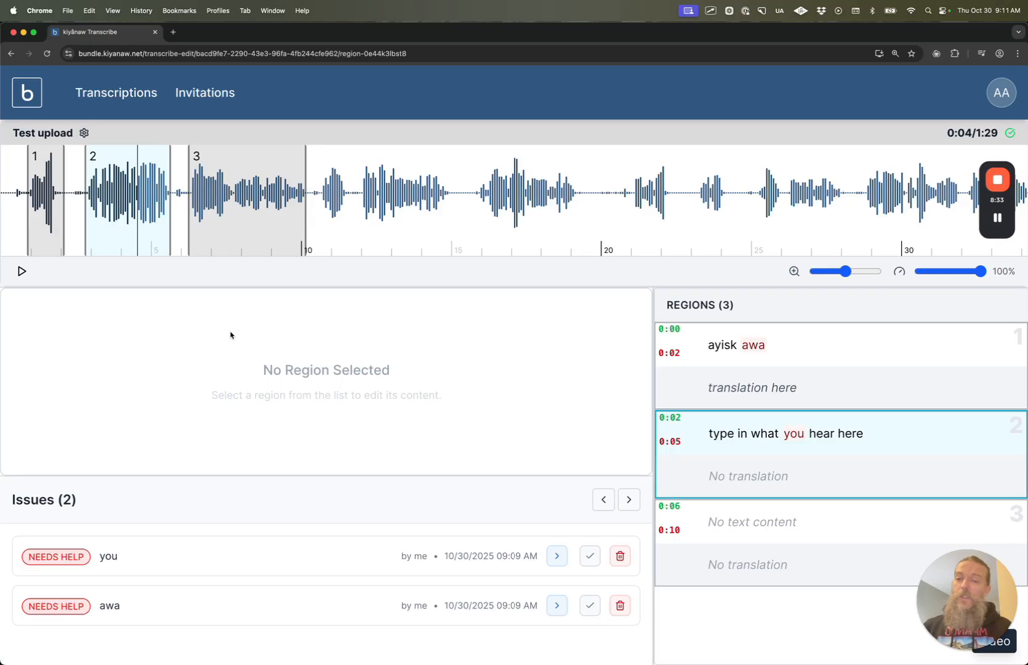
Open the Support page and review the email, Facebook Messenger and Discord contact options.
click(991, 90)
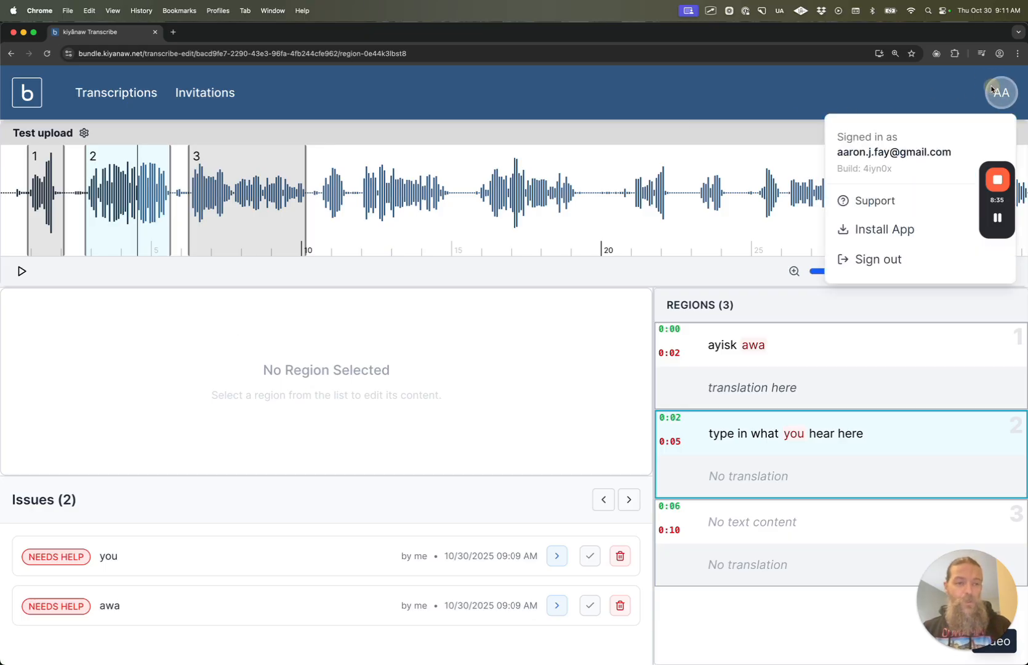
click(849, 208)
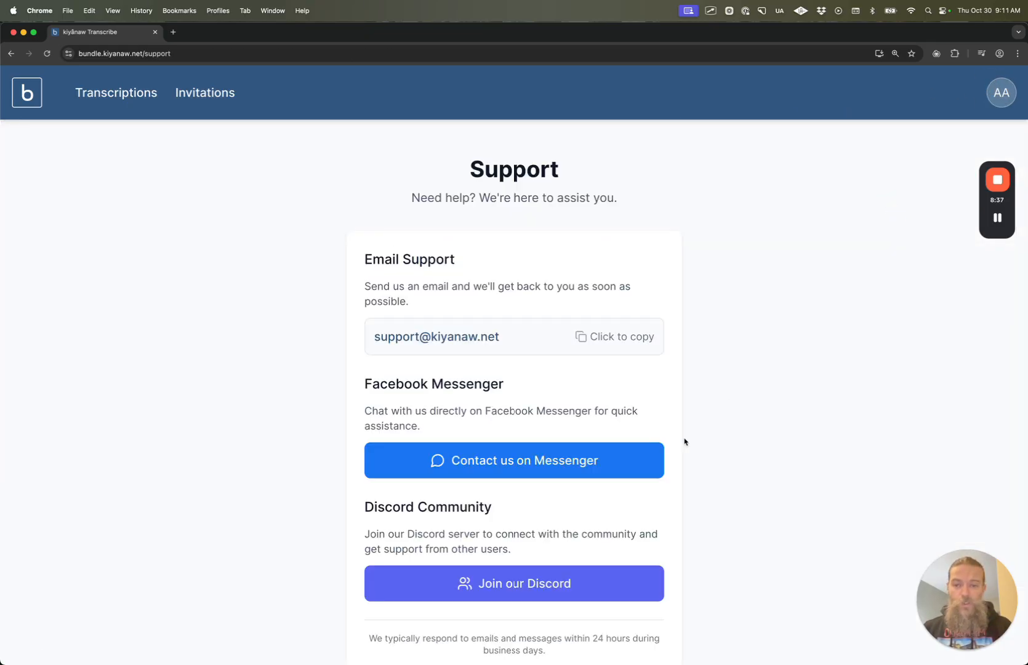
mouse_move(341, 303)
mouse_down()
mouse_move(328, 420)
mouse_move(362, 435)
mouse_up()
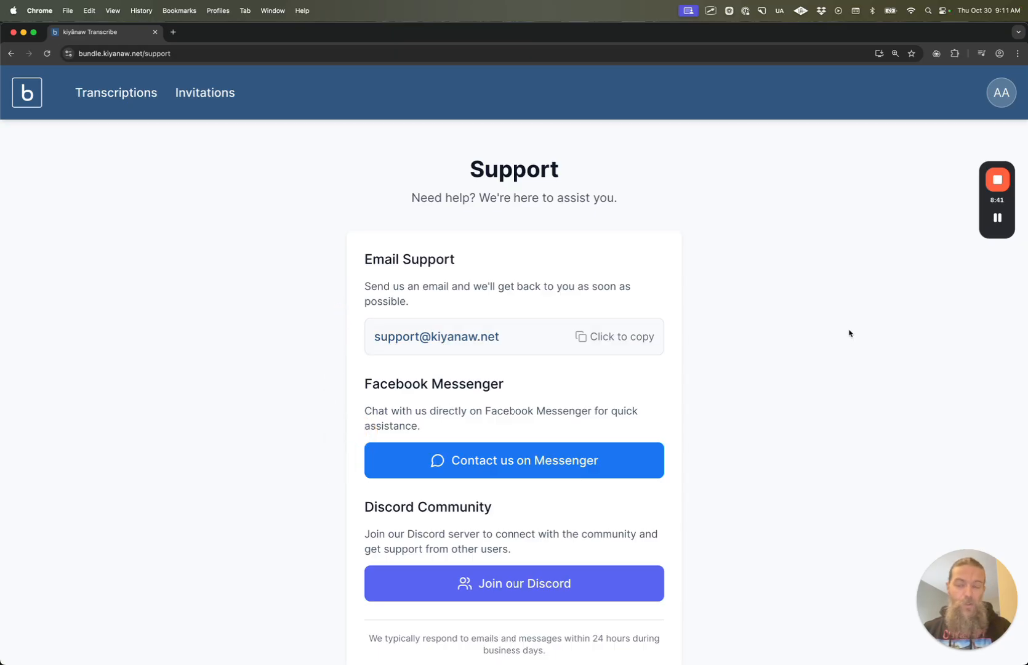
mouse_move(998, 183)
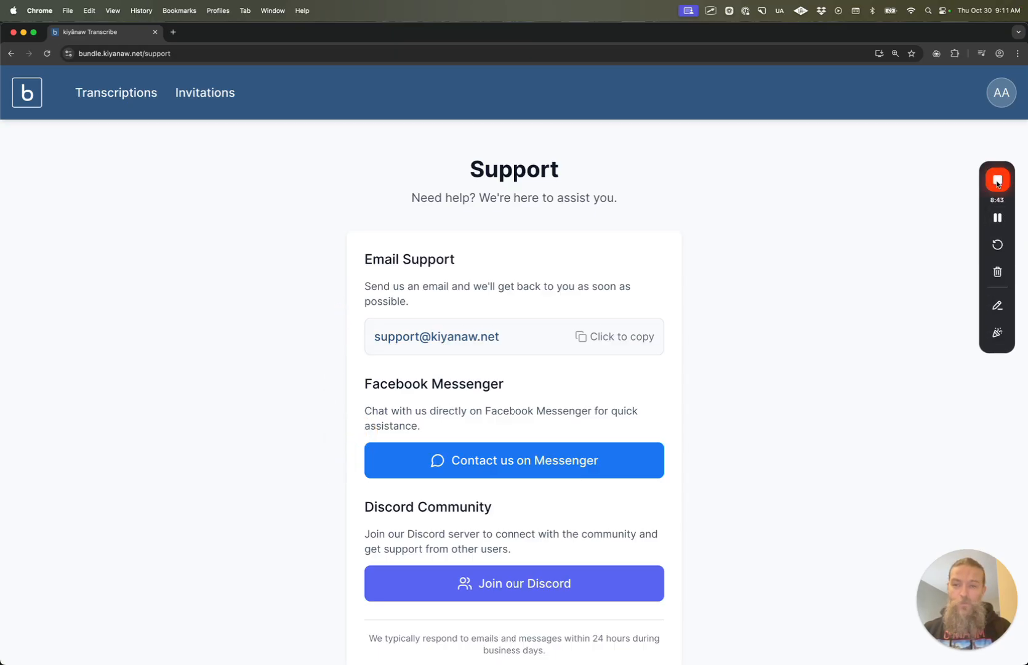